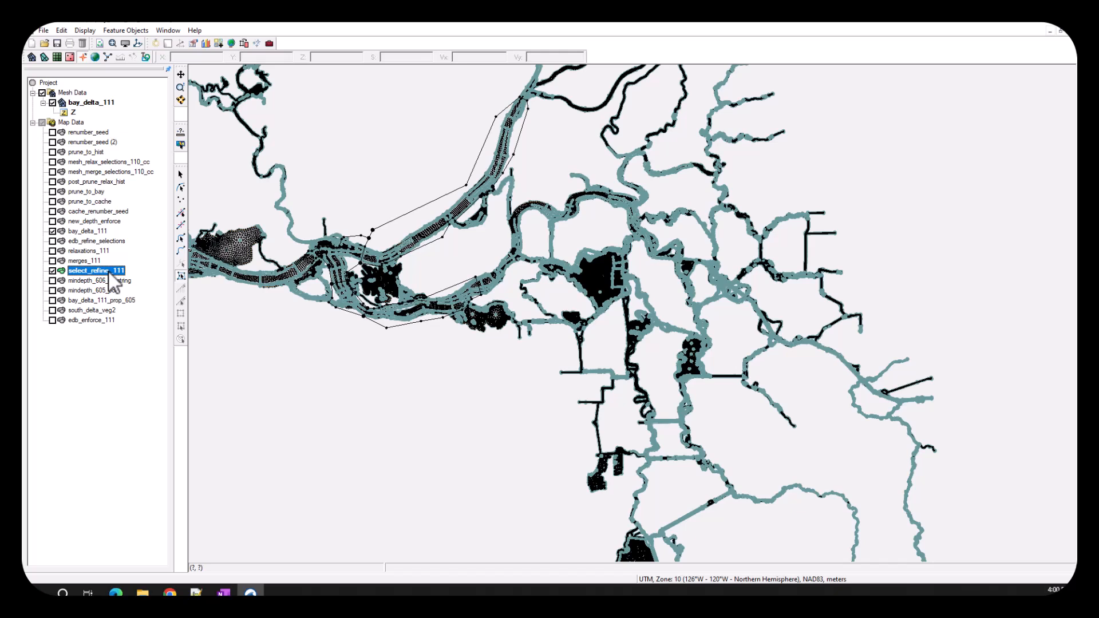
- Make select_refine_111 the active coverage and select all of its feature polygons
{"action": "right_click", "coordinate": [71, 123]}
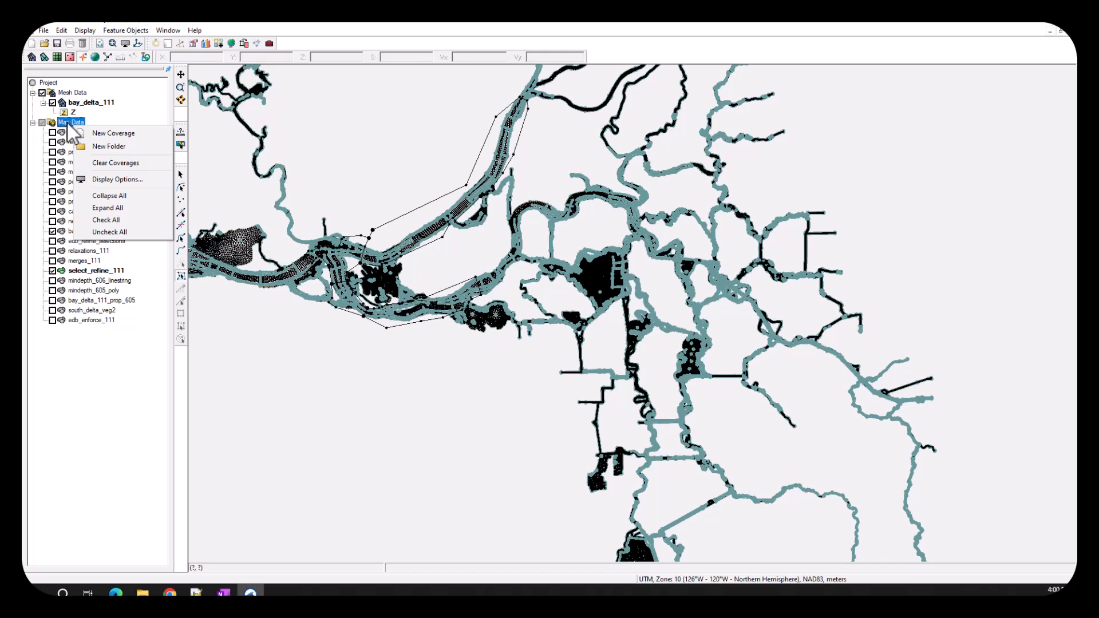
{"action": "left_click", "coordinate": [80, 270]}
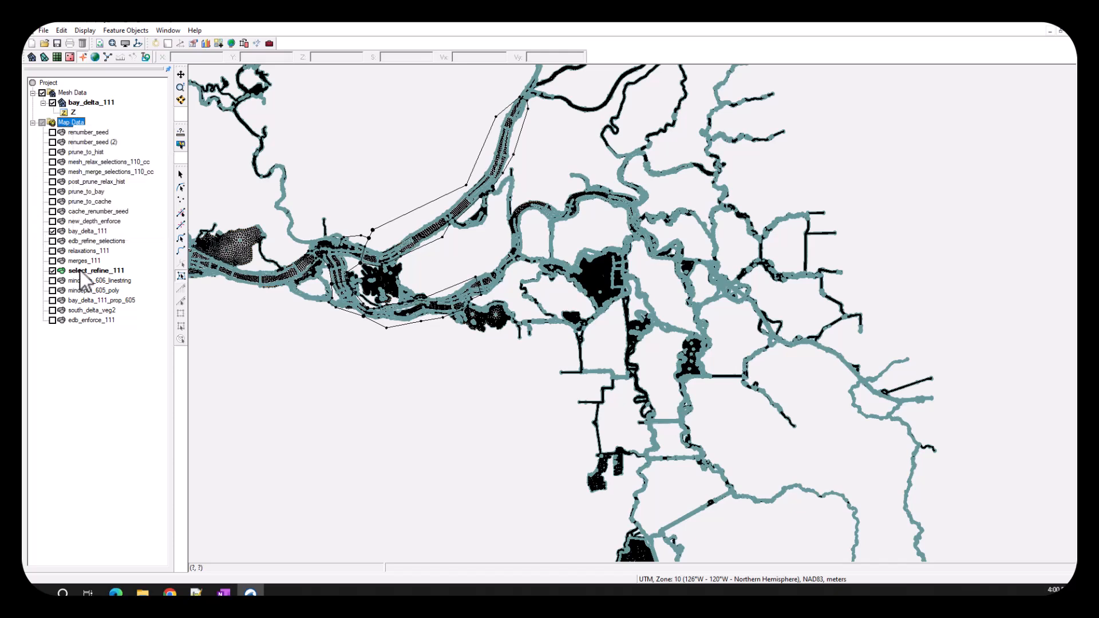
{"action": "left_click", "coordinate": [178, 276]}
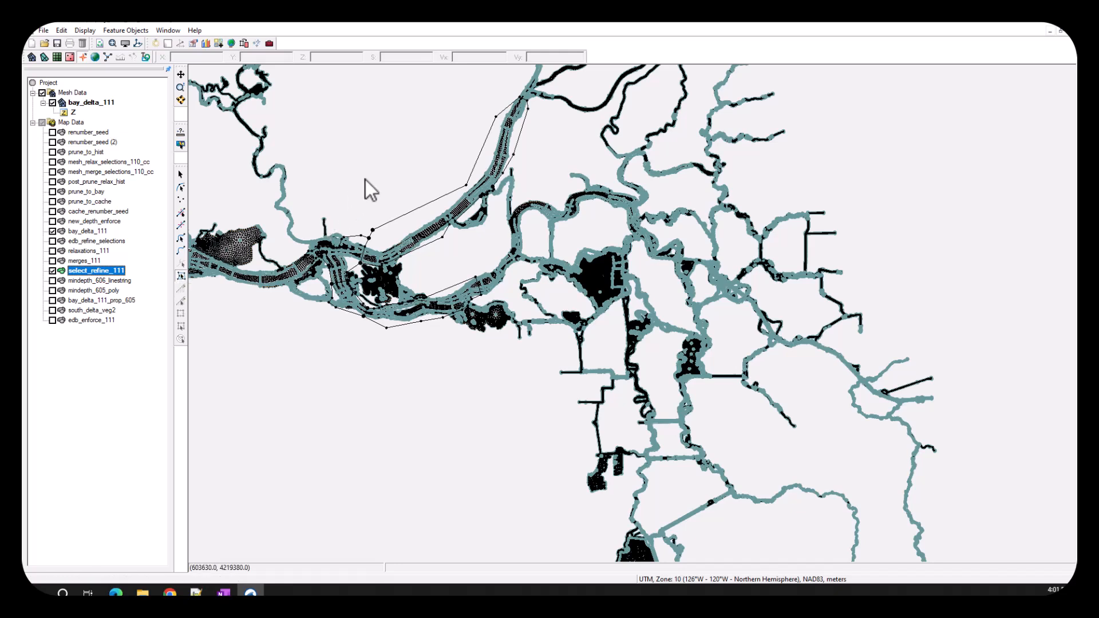
{"action": "key", "text": "ctrl+a"}
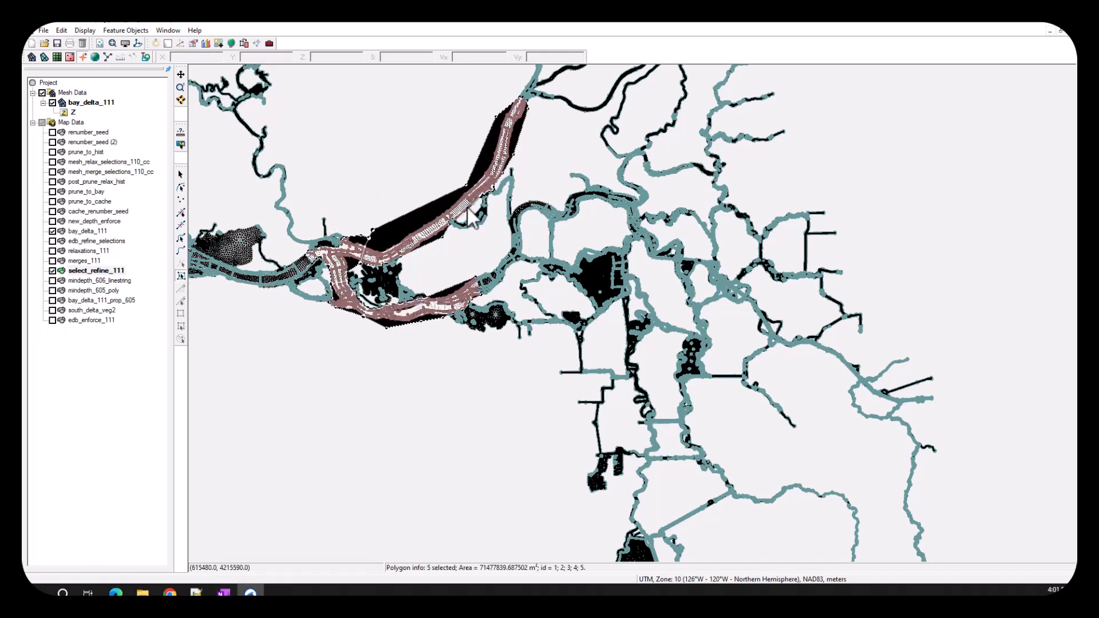
- Select the bay_delta_111 mesh elements that intersect the selected polygons, using Select Intersecting Objects
{"action": "left_click", "coordinate": [117, 30]}
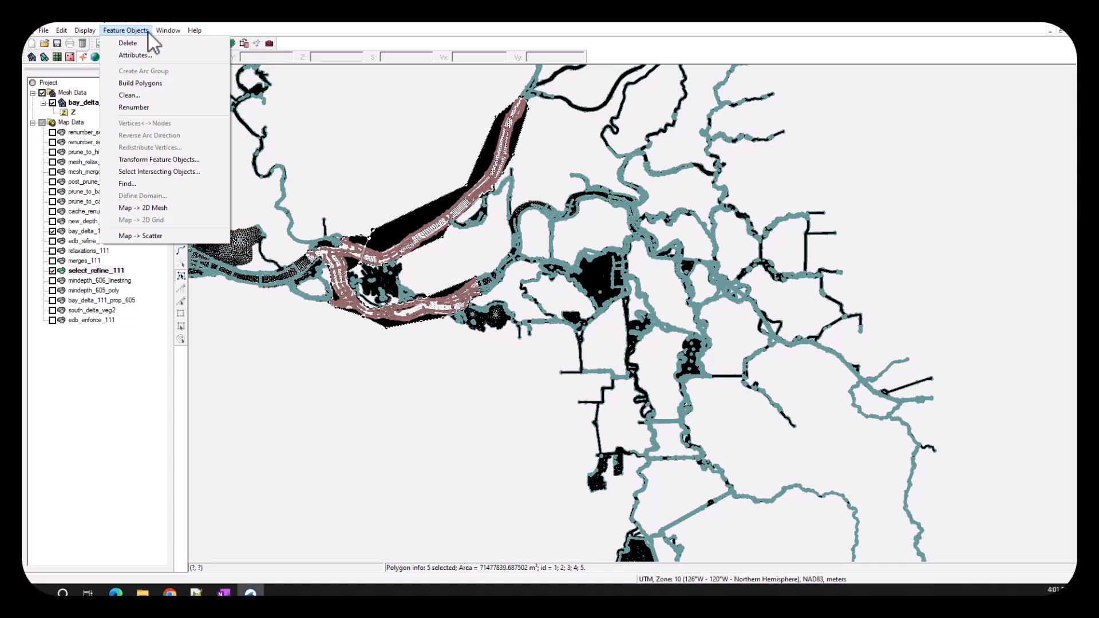
{"action": "left_click", "coordinate": [151, 172]}
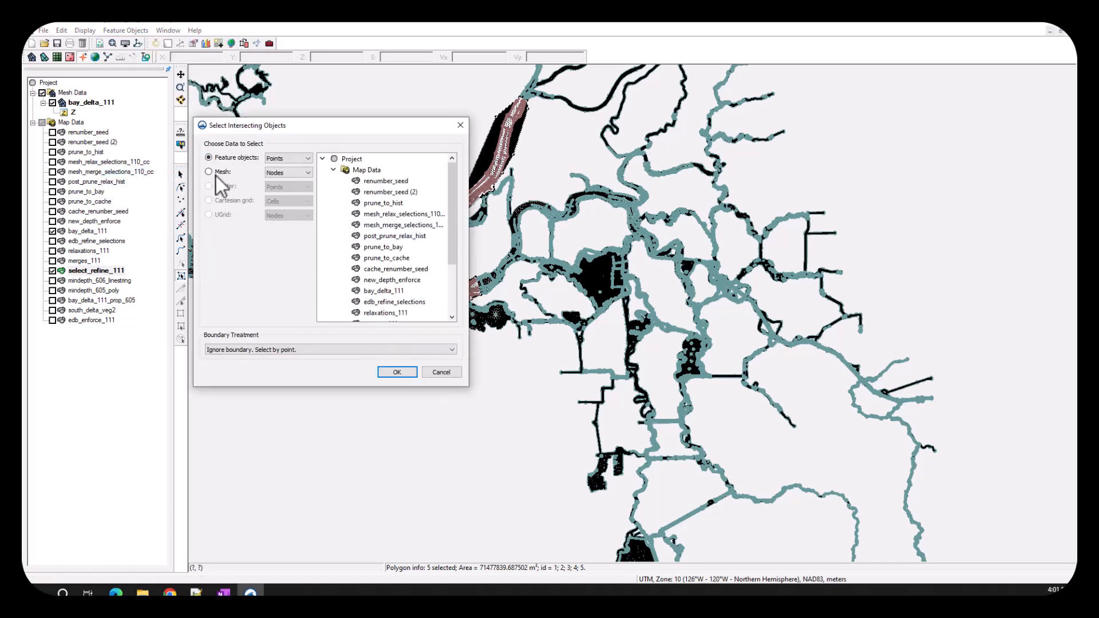
{"action": "left_click", "coordinate": [218, 174]}
{"action": "left_click", "coordinate": [281, 190]}
{"action": "left_click", "coordinate": [378, 181]}
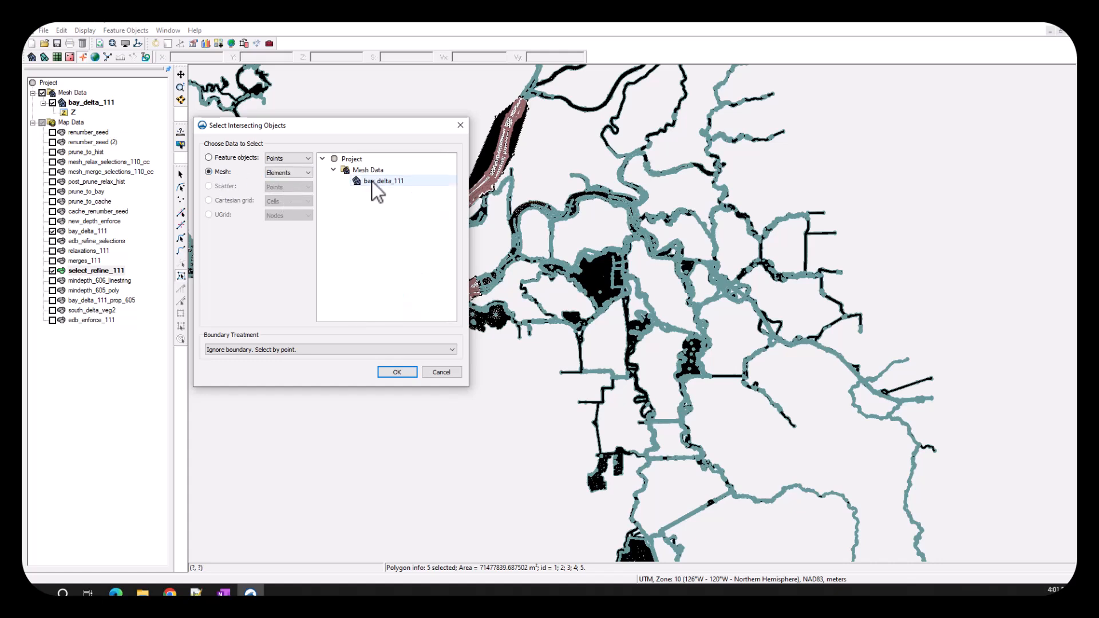
{"action": "left_click", "coordinate": [396, 373]}
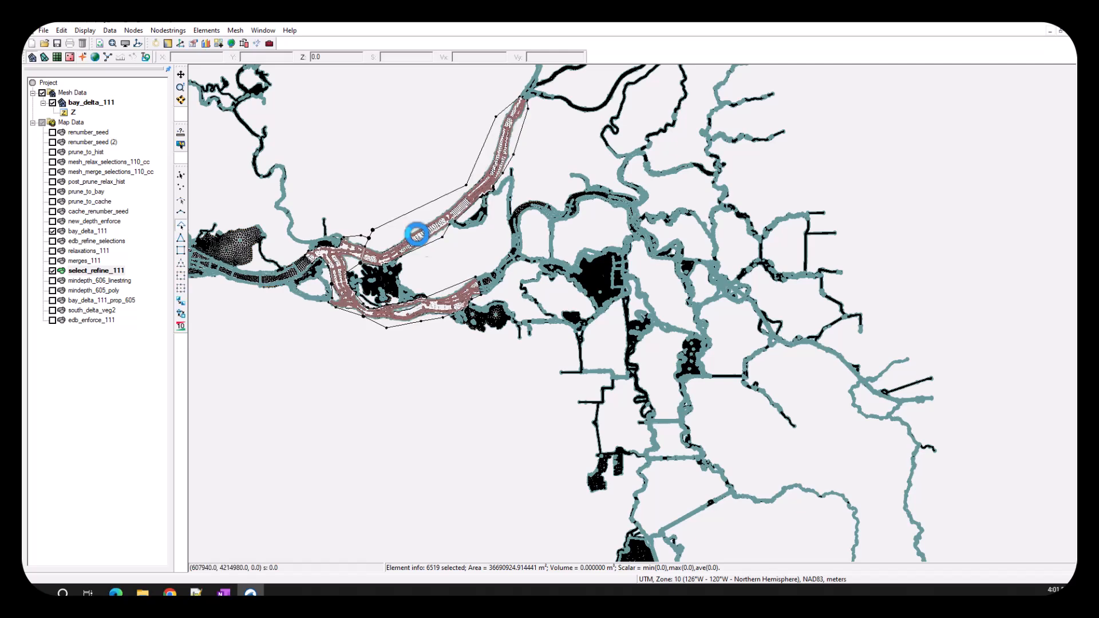
- Refine the selected mesh elements along the main river channels and inspect the western transition
{"action": "scroll", "coordinate": [435, 229], "scroll_direction": "up", "scroll_amount": 2}
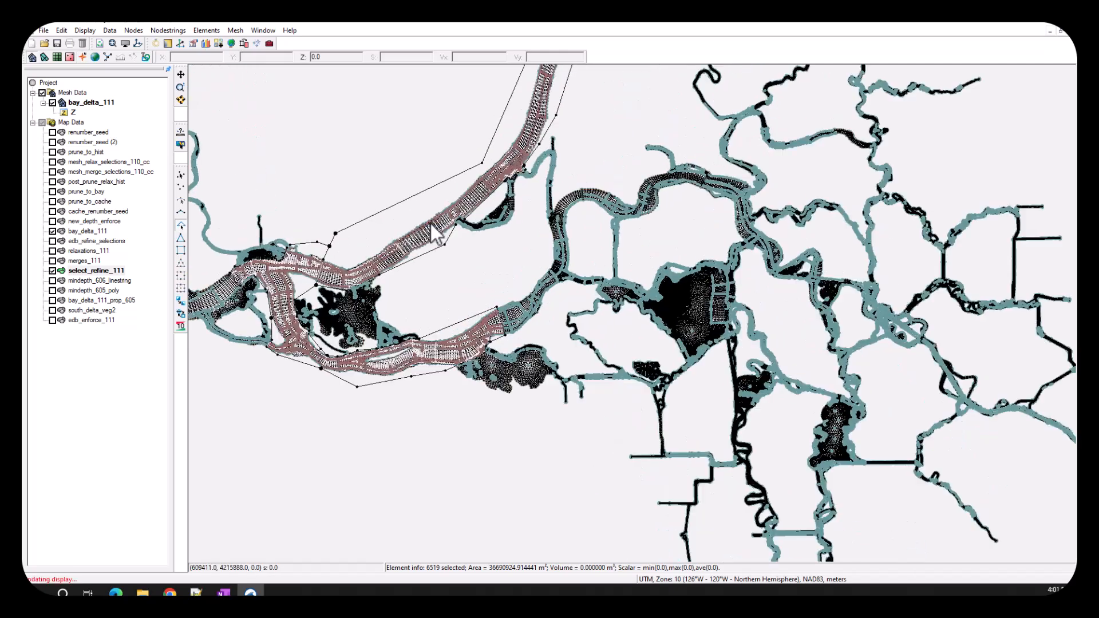
{"action": "scroll", "coordinate": [438, 236], "scroll_direction": "up", "scroll_amount": 1}
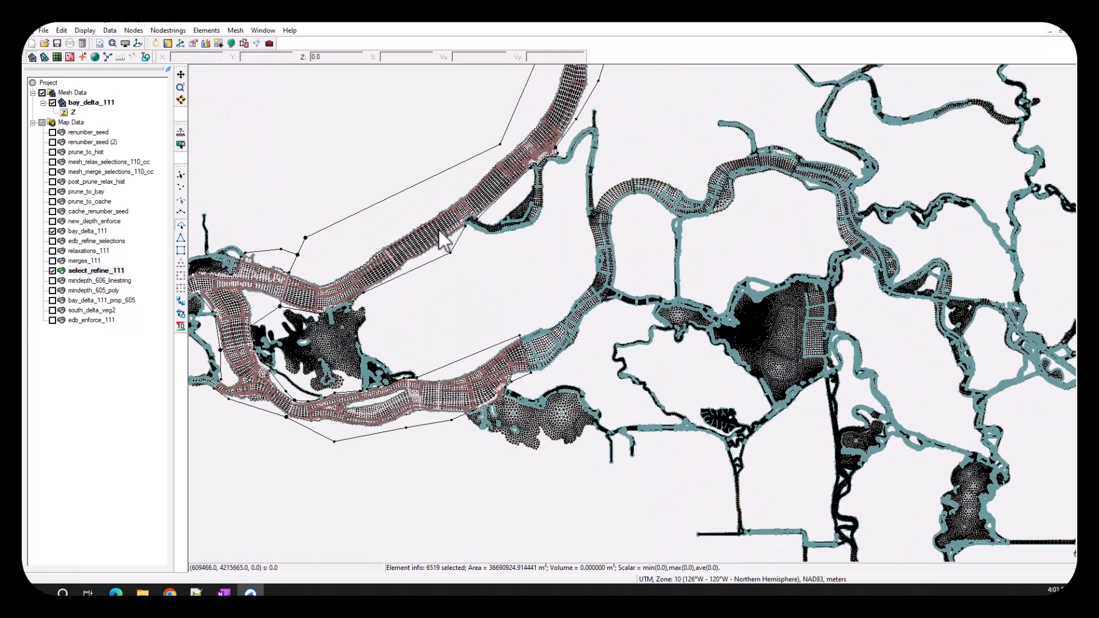
{"action": "scroll", "coordinate": [488, 294], "scroll_direction": "up", "scroll_amount": 3}
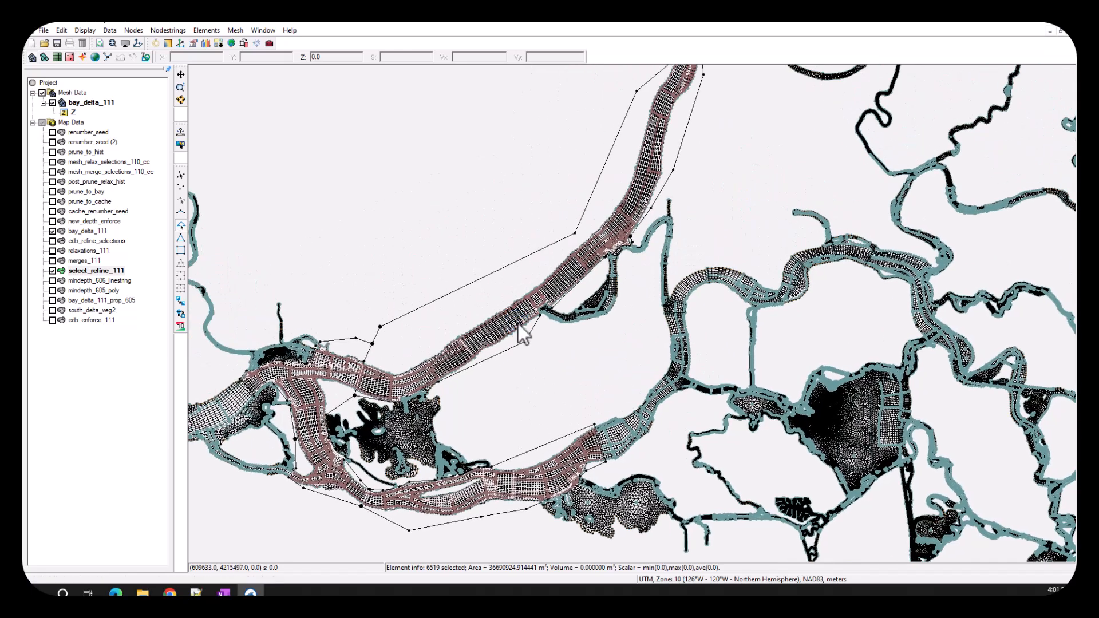
{"action": "right_click", "coordinate": [518, 324]}
{"action": "left_click", "coordinate": [552, 355]}
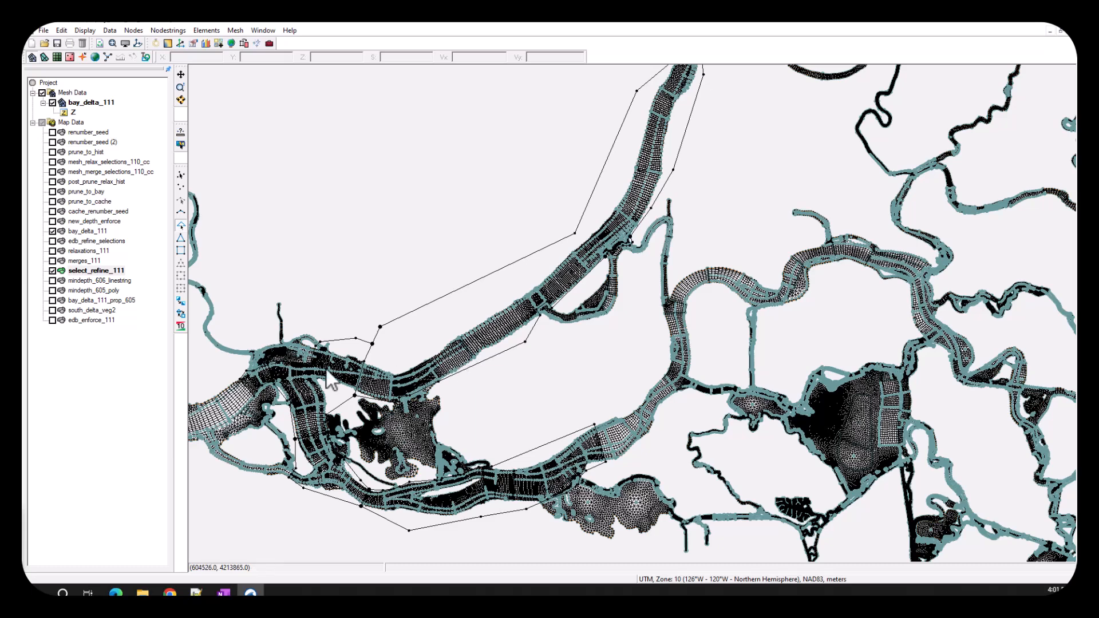
{"action": "left_click", "coordinate": [181, 89]}
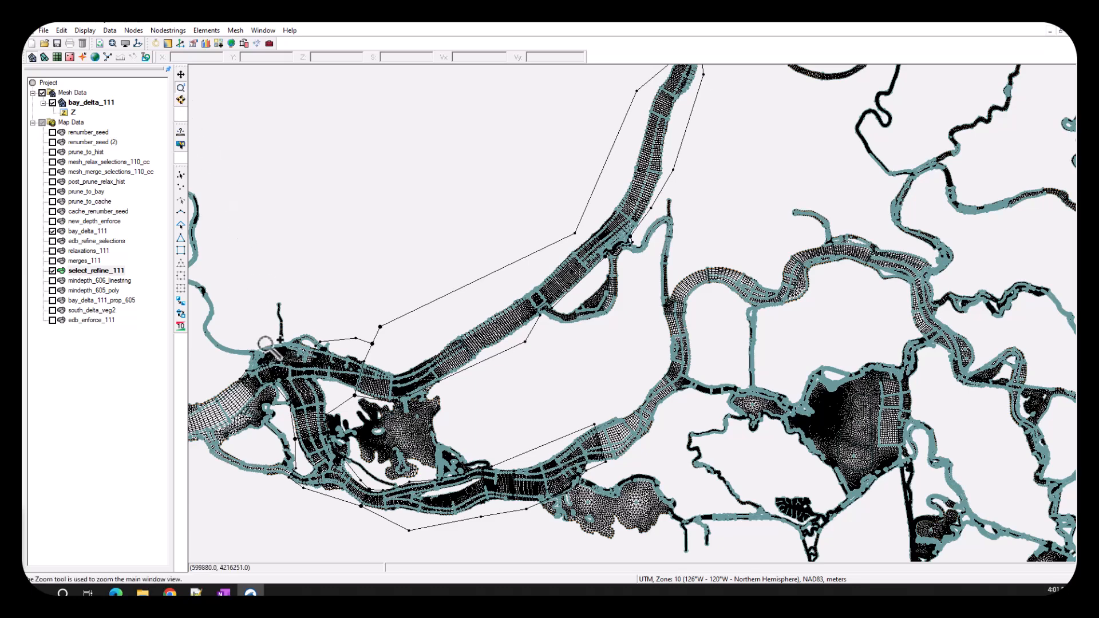
{"action": "left_click_drag", "start_coordinate": [260, 397], "coordinate": [280, 430]}
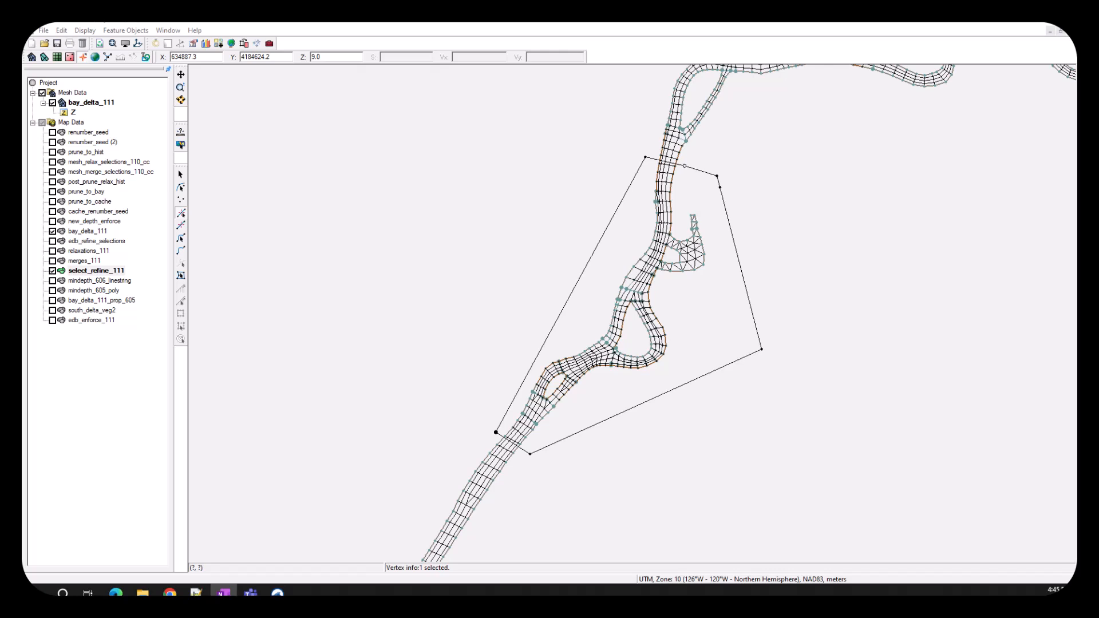
- Select the polygon around the looping channel reach and use it to select the intersecting bay_delta_111 mesh elements
{"action": "left_click", "coordinate": [181, 276]}
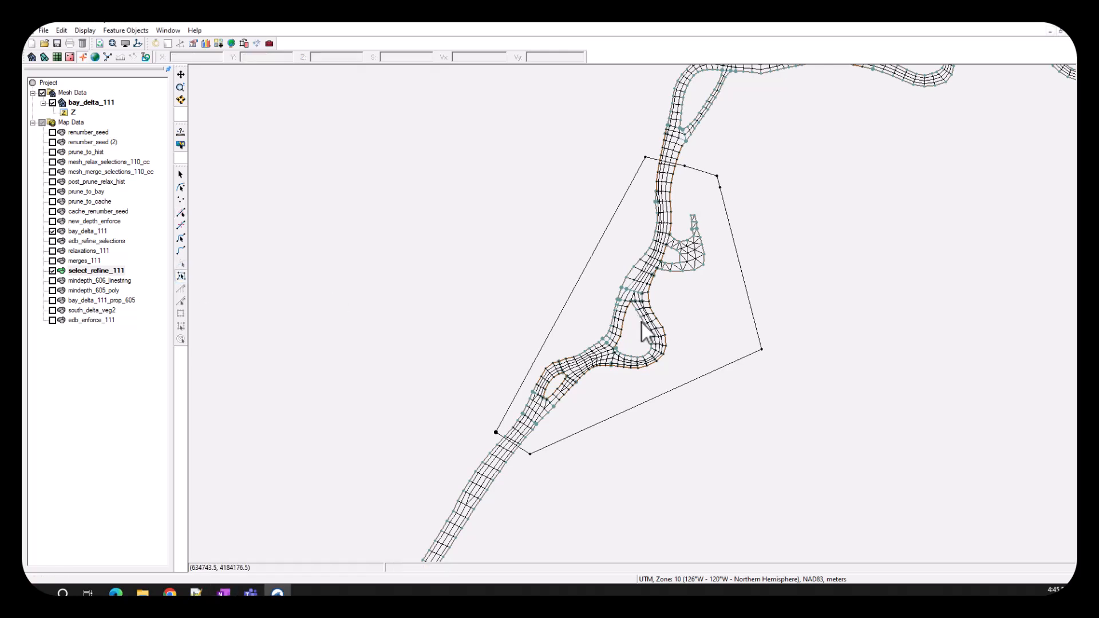
{"action": "left_click", "coordinate": [738, 351]}
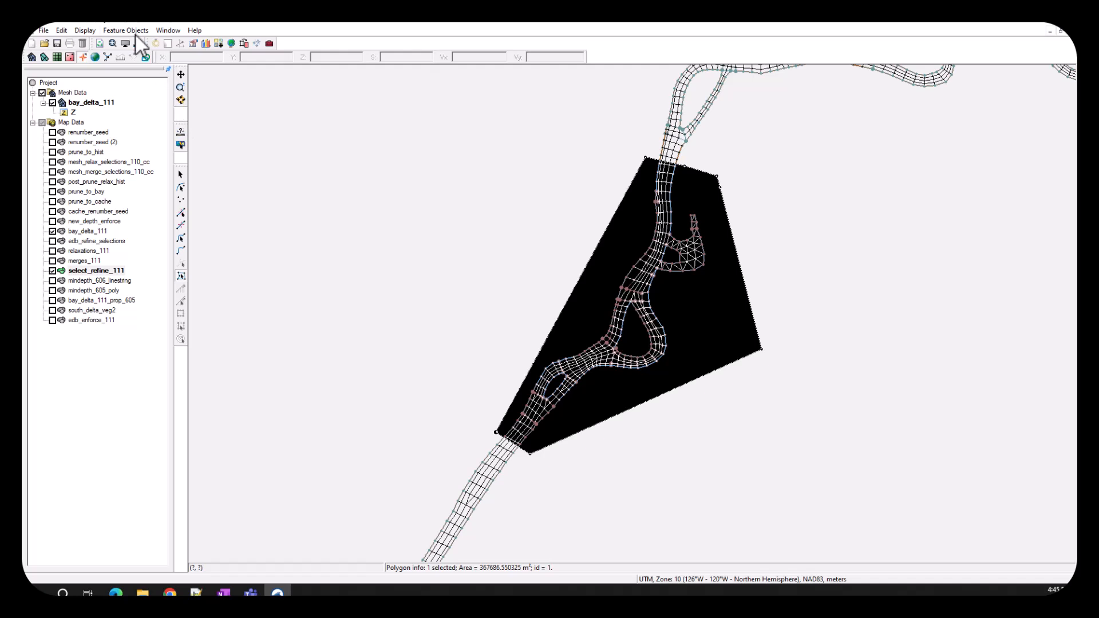
{"action": "left_click", "coordinate": [131, 33]}
{"action": "left_click", "coordinate": [153, 172]}
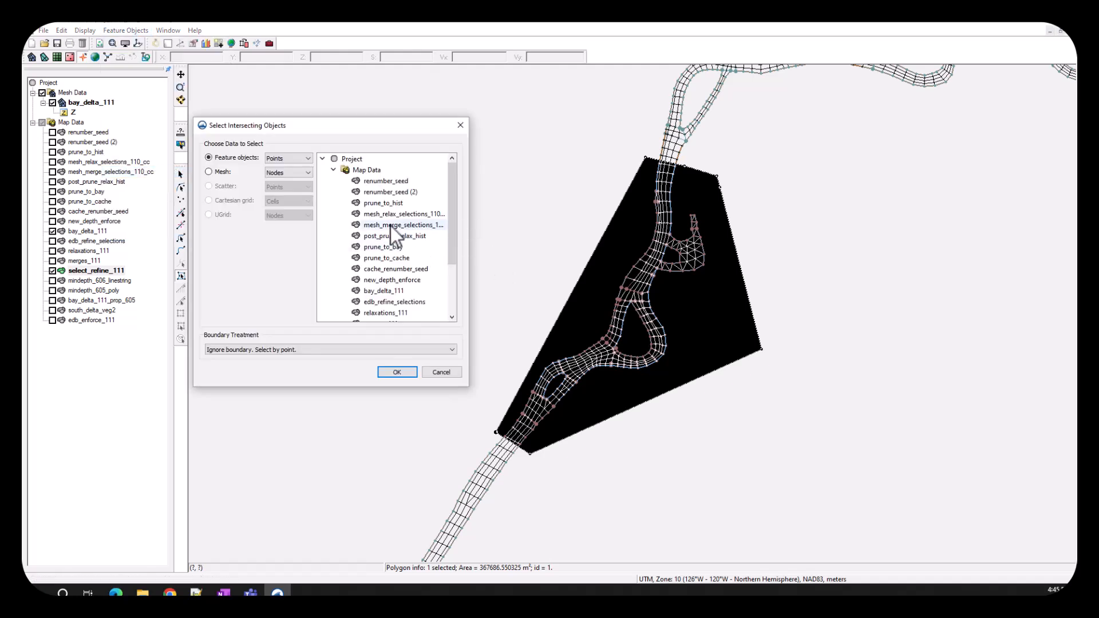
{"action": "left_click", "coordinate": [222, 171]}
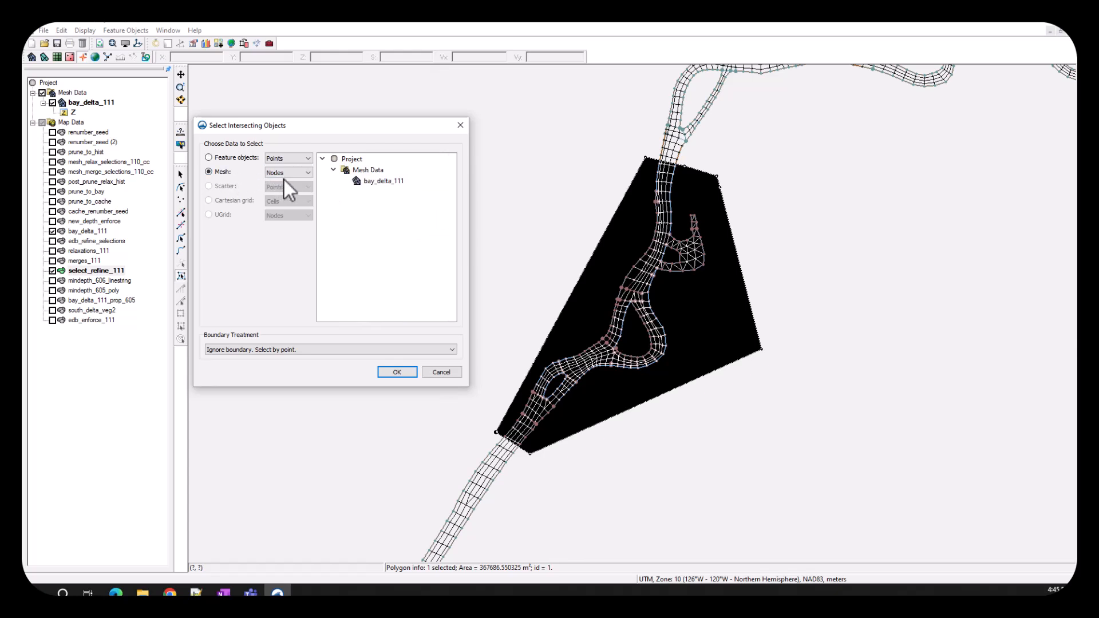
{"action": "left_click", "coordinate": [290, 190]}
{"action": "left_click", "coordinate": [381, 183]}
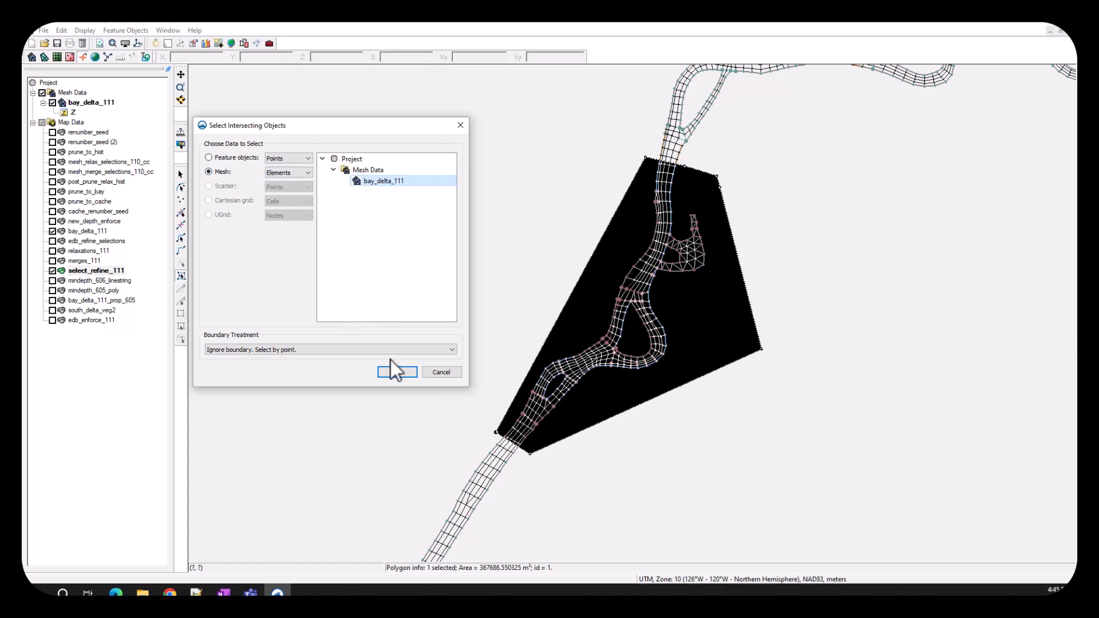
{"action": "left_click", "coordinate": [399, 373]}
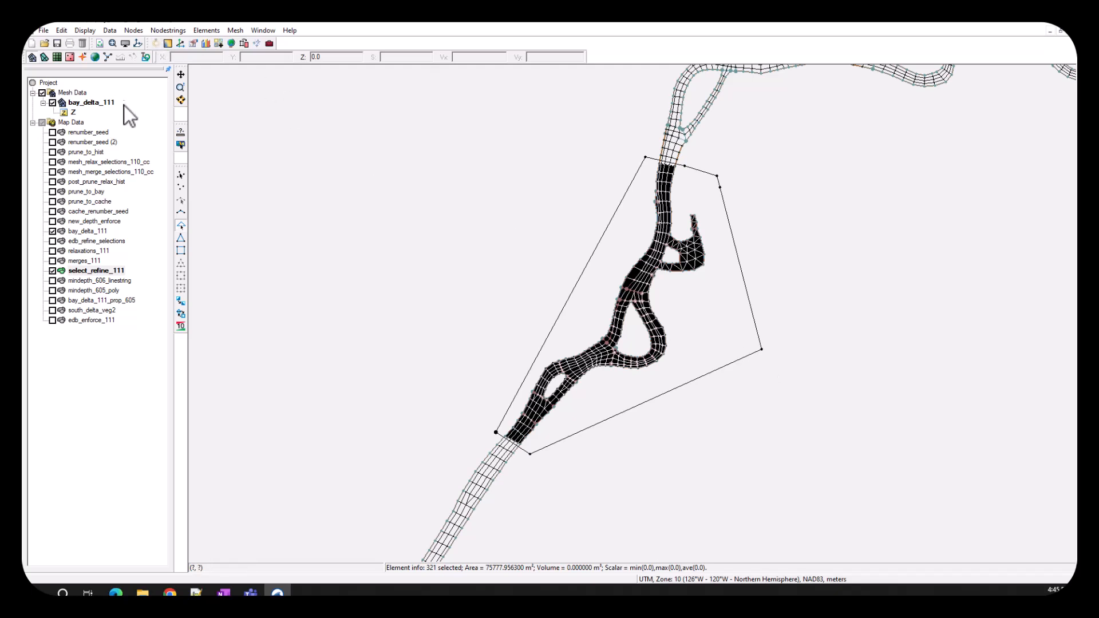
- Refine the selected elements in the looping reach and inspect the transition at its southern end
{"action": "right_click", "coordinate": [670, 296]}
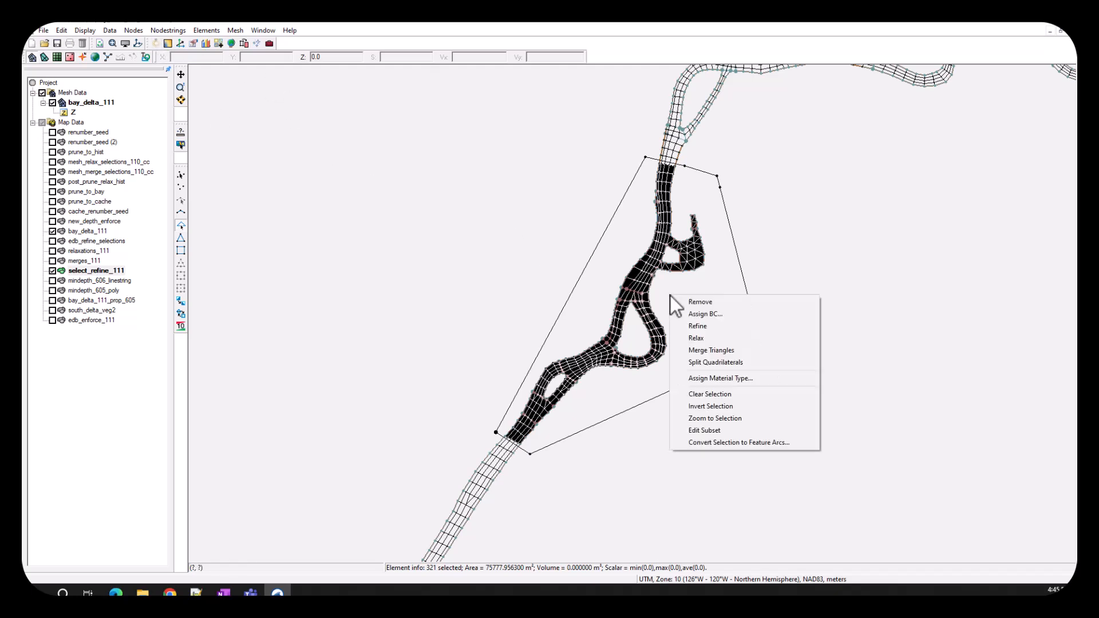
{"action": "left_click", "coordinate": [719, 330]}
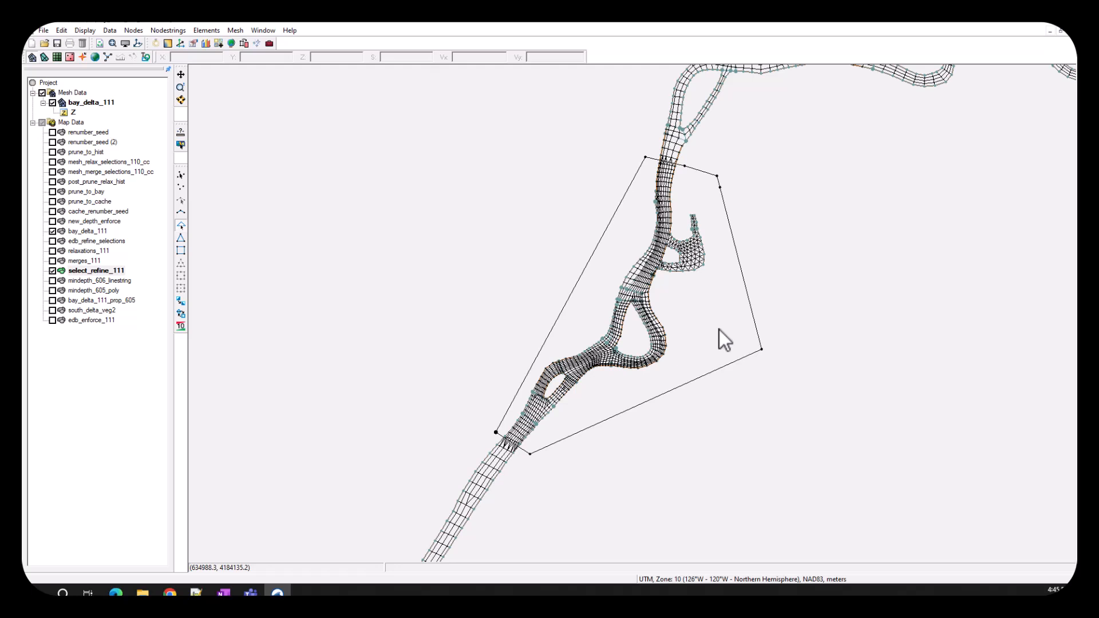
{"action": "left_click", "coordinate": [181, 87]}
{"action": "left_click_drag", "start_coordinate": [457, 396], "coordinate": [571, 490]}
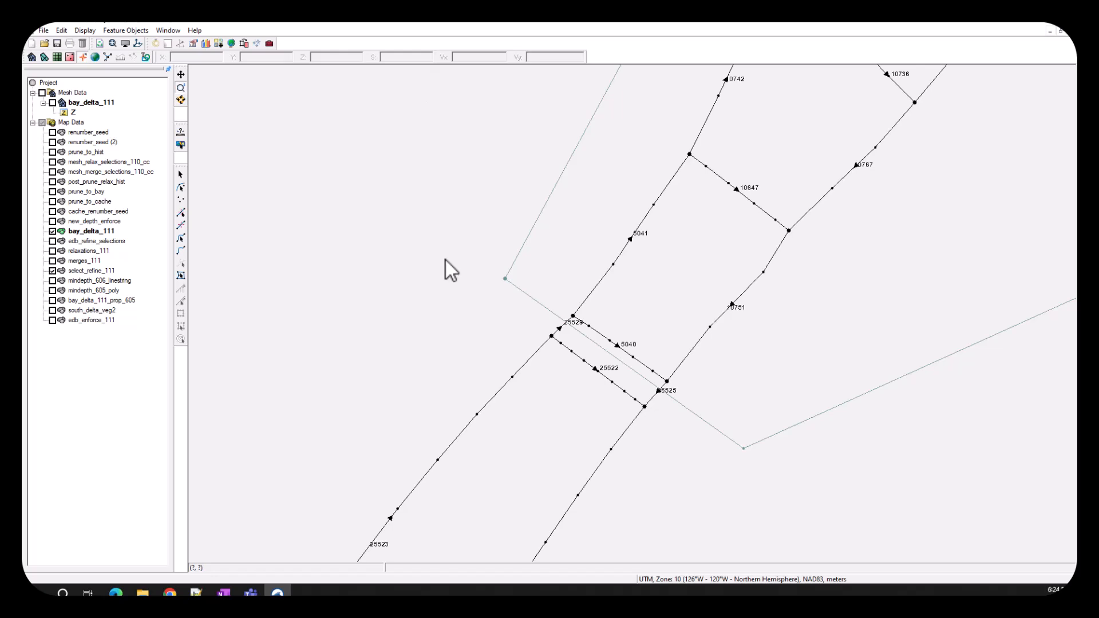
- Examine the bay_delta_111 arcs south of the refinement polygon and review the Map display options for arc IDs and annotations
{"action": "left_click_drag", "start_coordinate": [462, 335], "coordinate": [463, 328]}
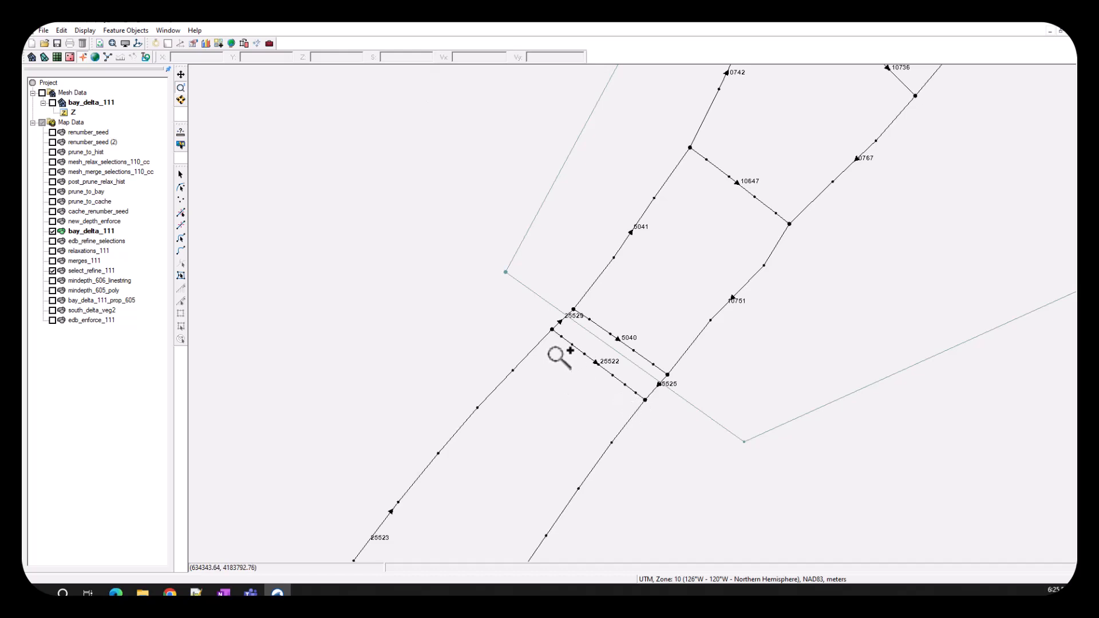
{"action": "scroll", "coordinate": [552, 356], "scroll_direction": "down", "scroll_amount": 2}
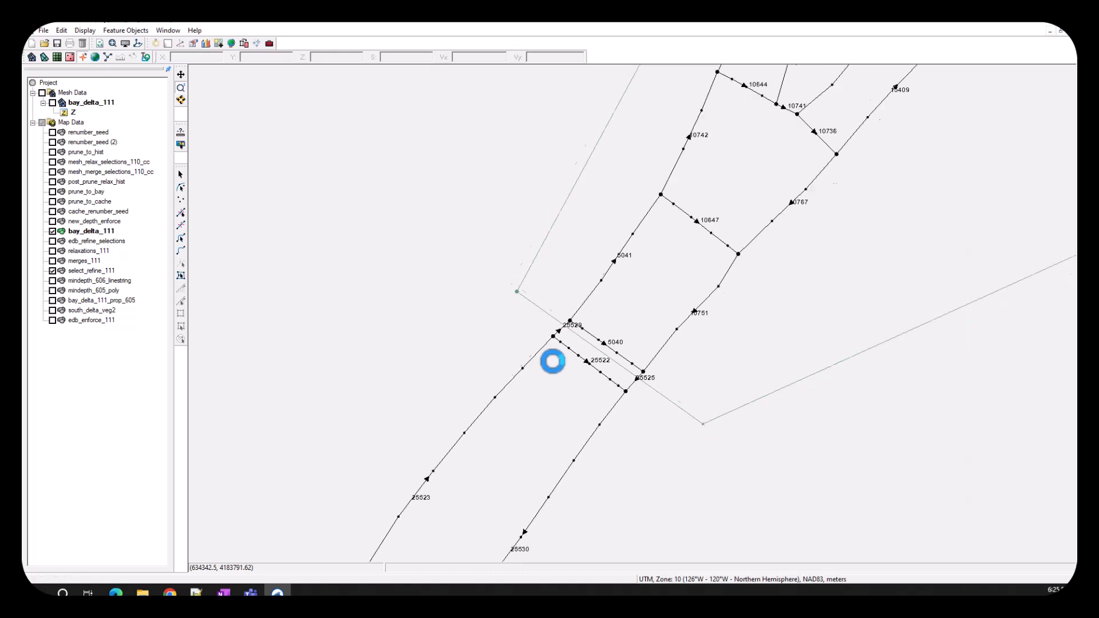
{"action": "scroll", "coordinate": [533, 394], "scroll_direction": "down", "scroll_amount": 1}
{"action": "left_click_drag", "start_coordinate": [532, 389], "coordinate": [560, 236]}
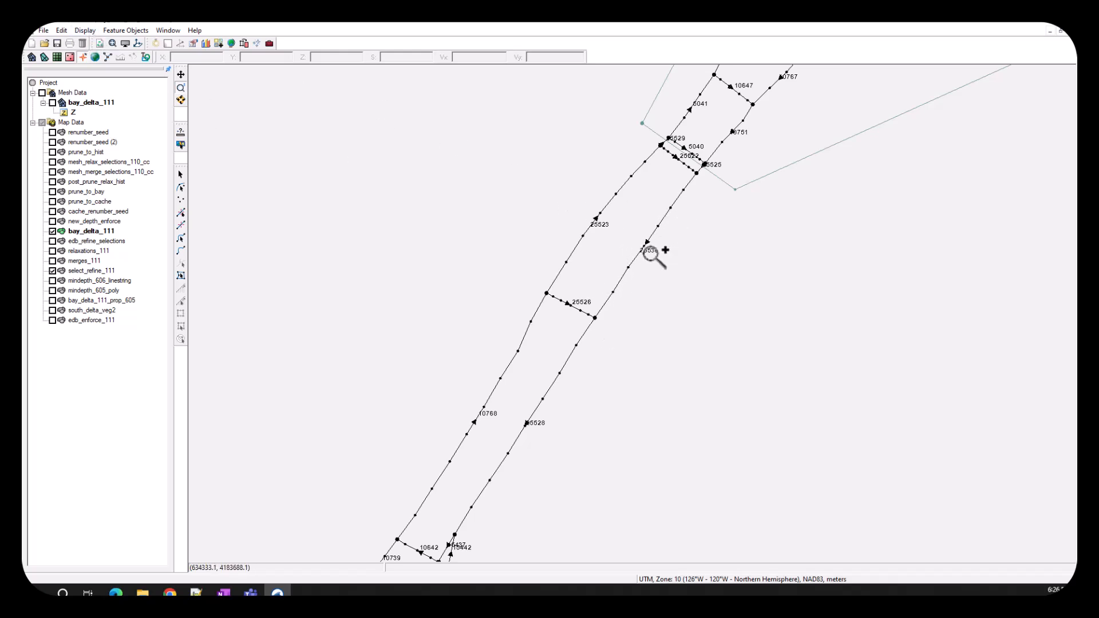
{"action": "left_click", "coordinate": [85, 33]}
{"action": "left_click", "coordinate": [100, 43]}
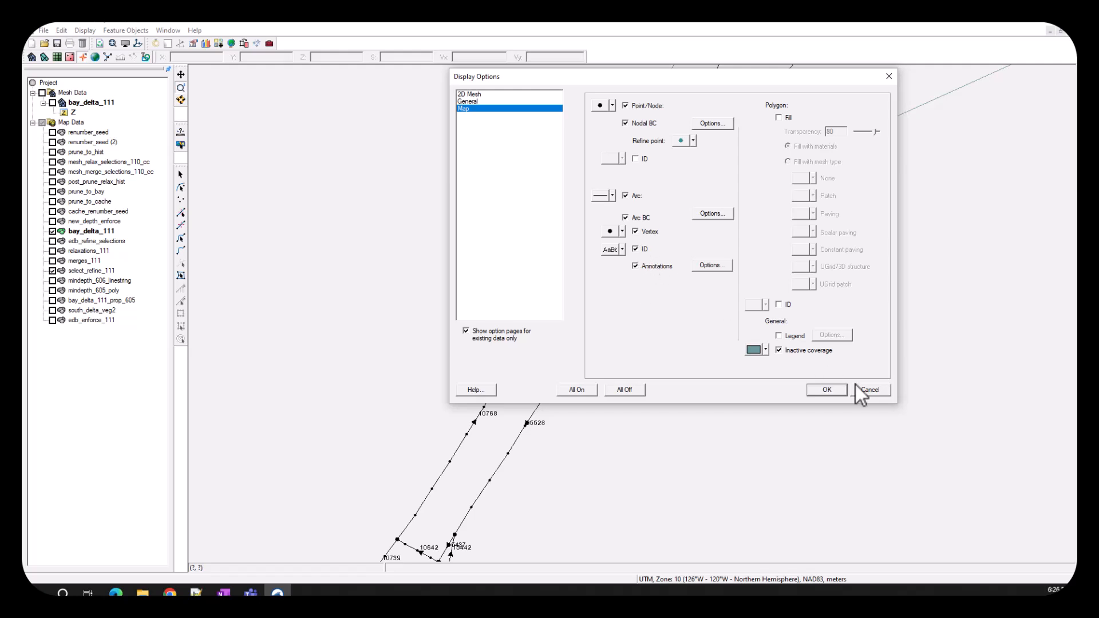
{"action": "left_click", "coordinate": [829, 390]}
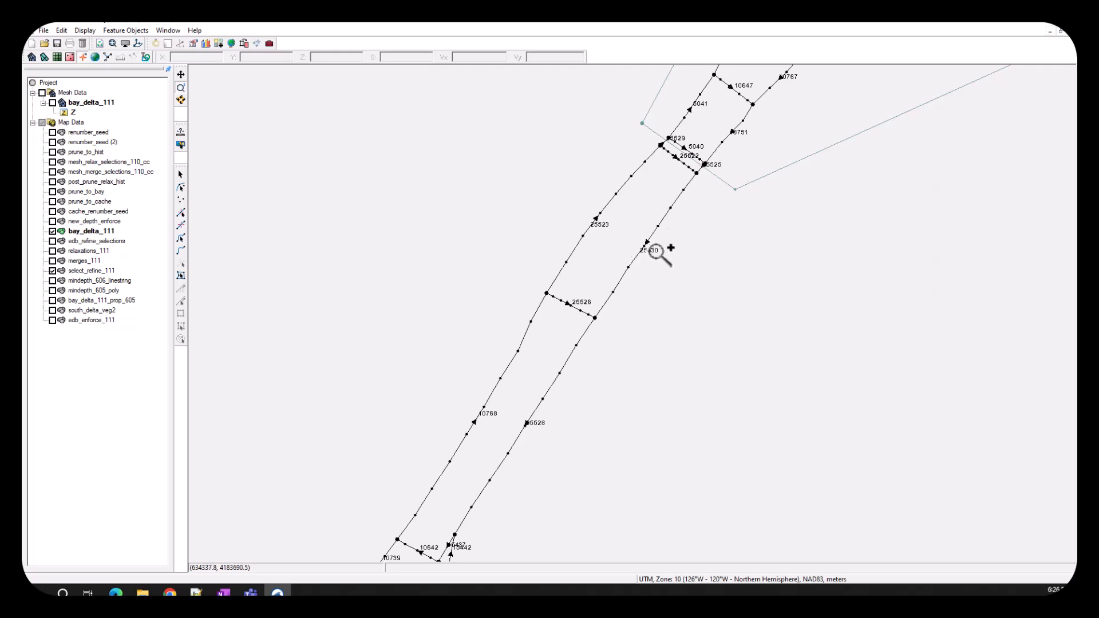
- Review the arc annotation options, keeping the arc direction arrow shown and major ticks at None
{"action": "left_click", "coordinate": [654, 263]}
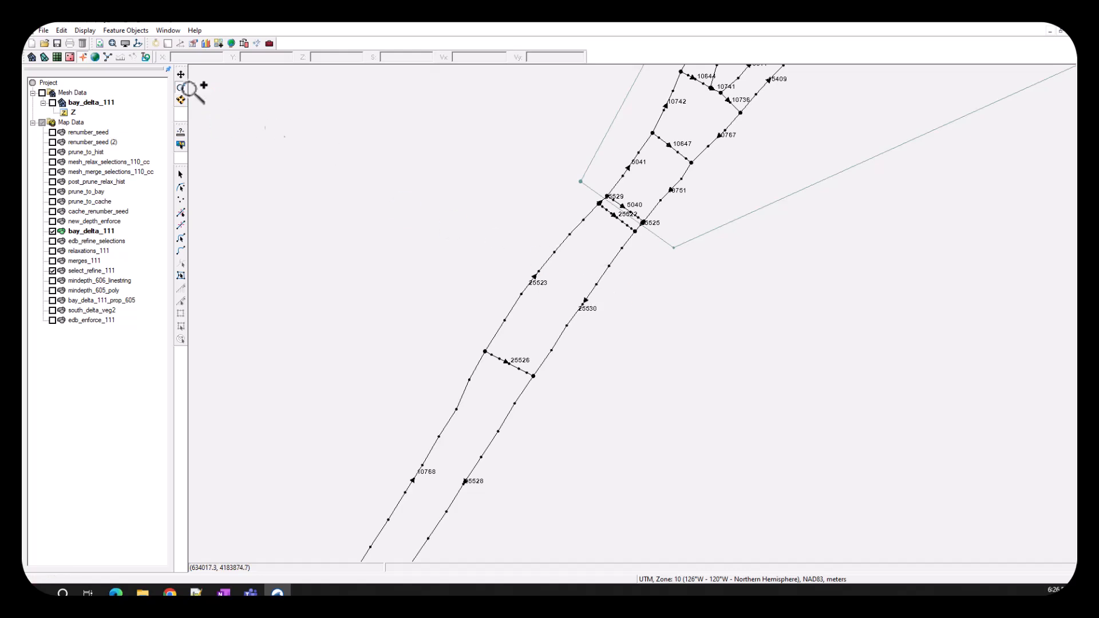
{"action": "left_click", "coordinate": [86, 31]}
{"action": "left_click", "coordinate": [103, 43]}
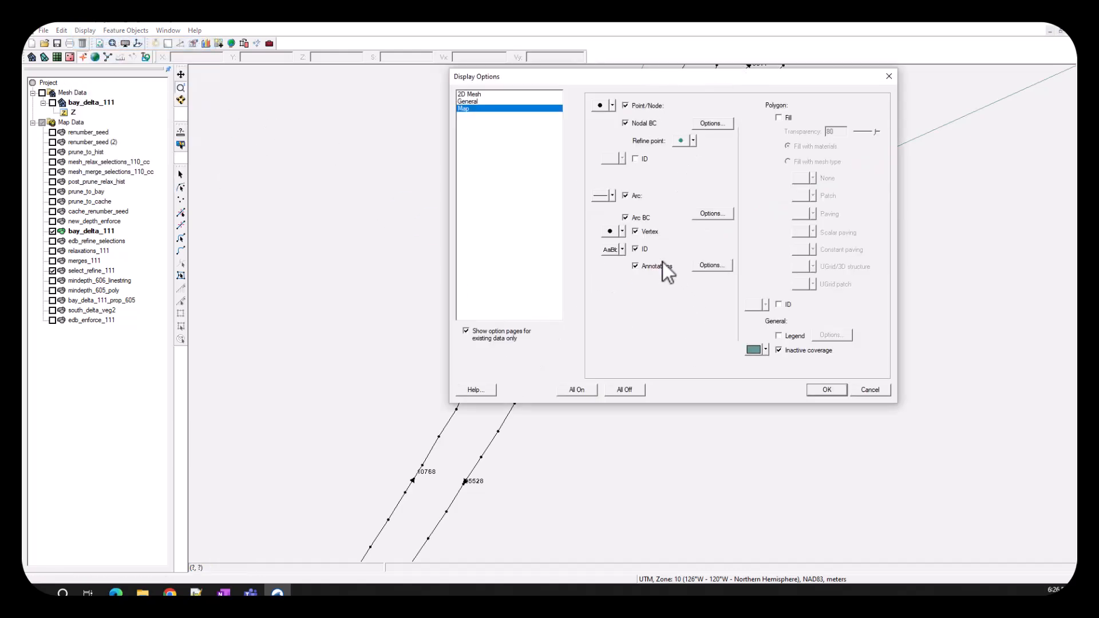
{"action": "left_click", "coordinate": [716, 265]}
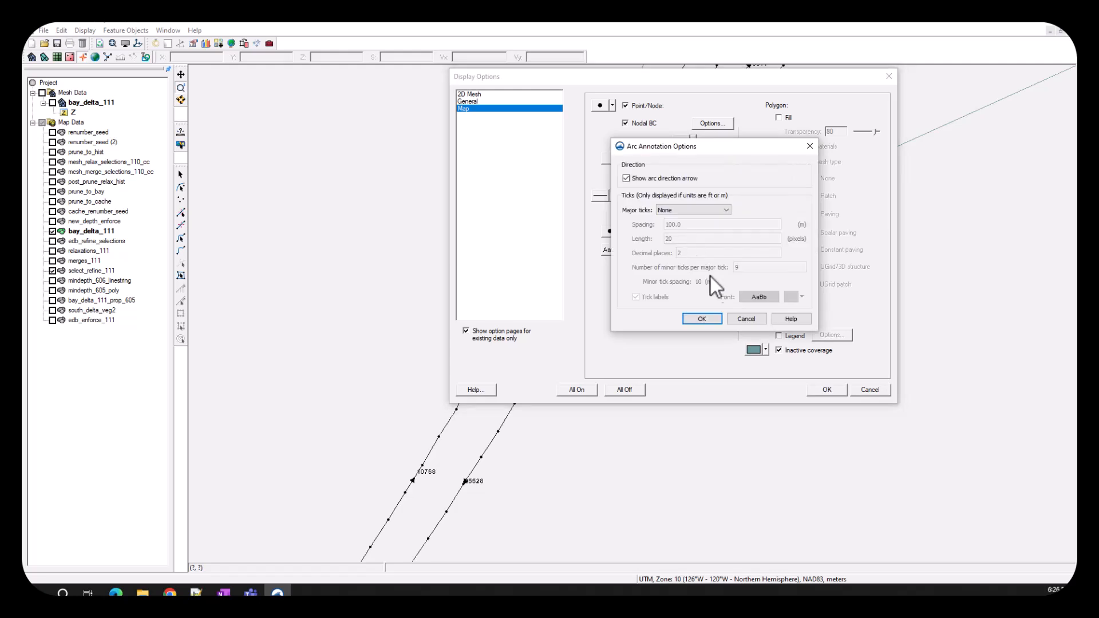
{"action": "left_click", "coordinate": [702, 318]}
{"action": "left_click", "coordinate": [845, 387]}
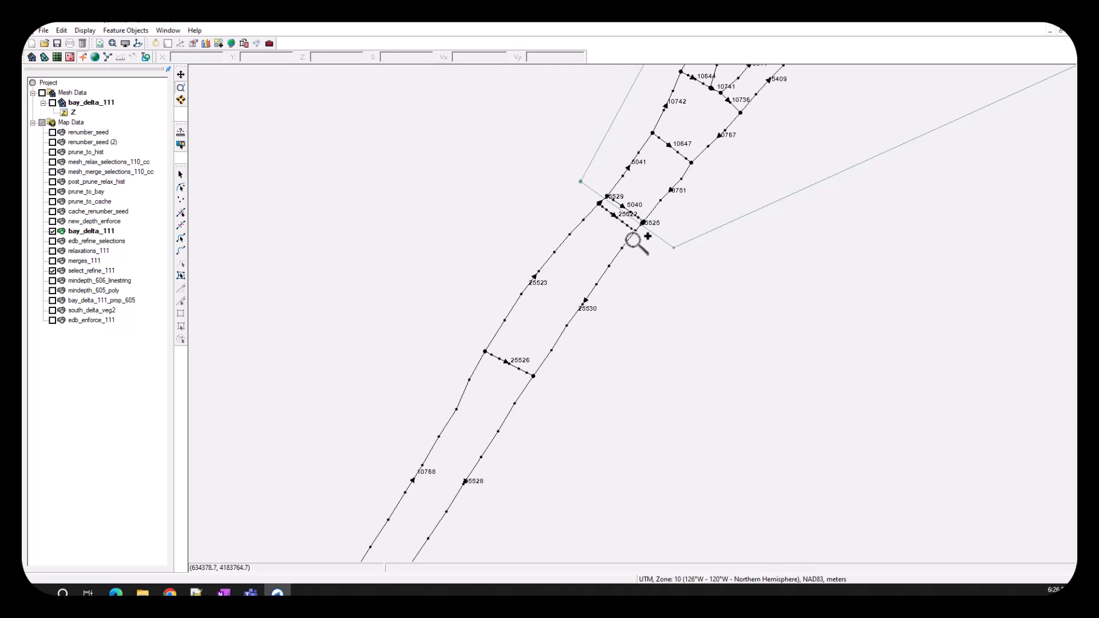
- Measure the spacing from the last vertex of the eastern bank arc to its junction with arc 5040
{"action": "left_click", "coordinate": [638, 217]}
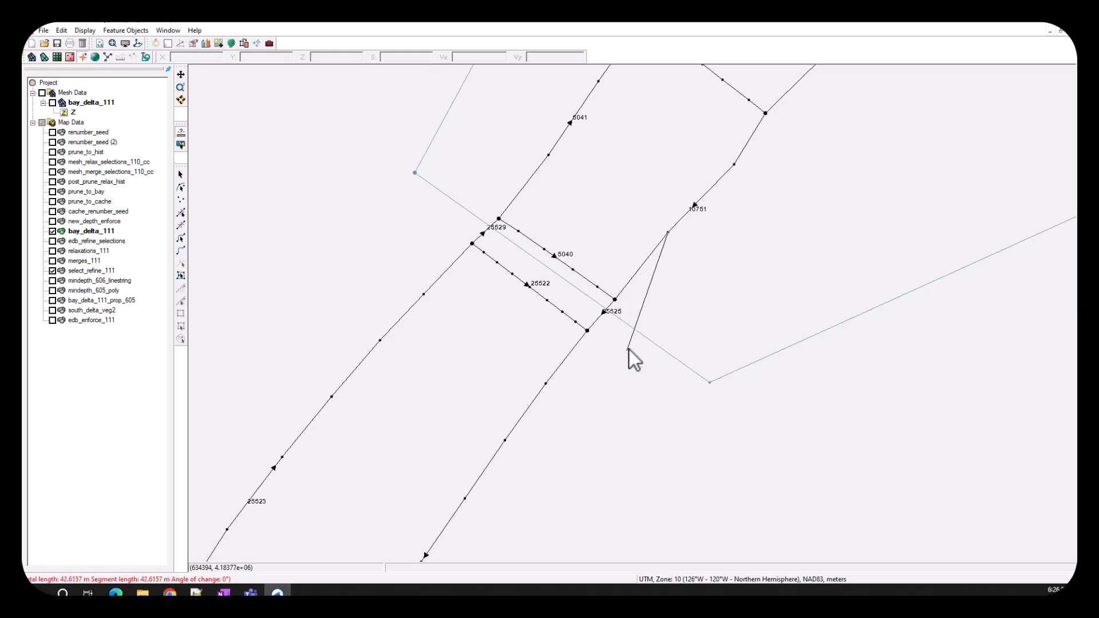
{"action": "double_click", "coordinate": [617, 305]}
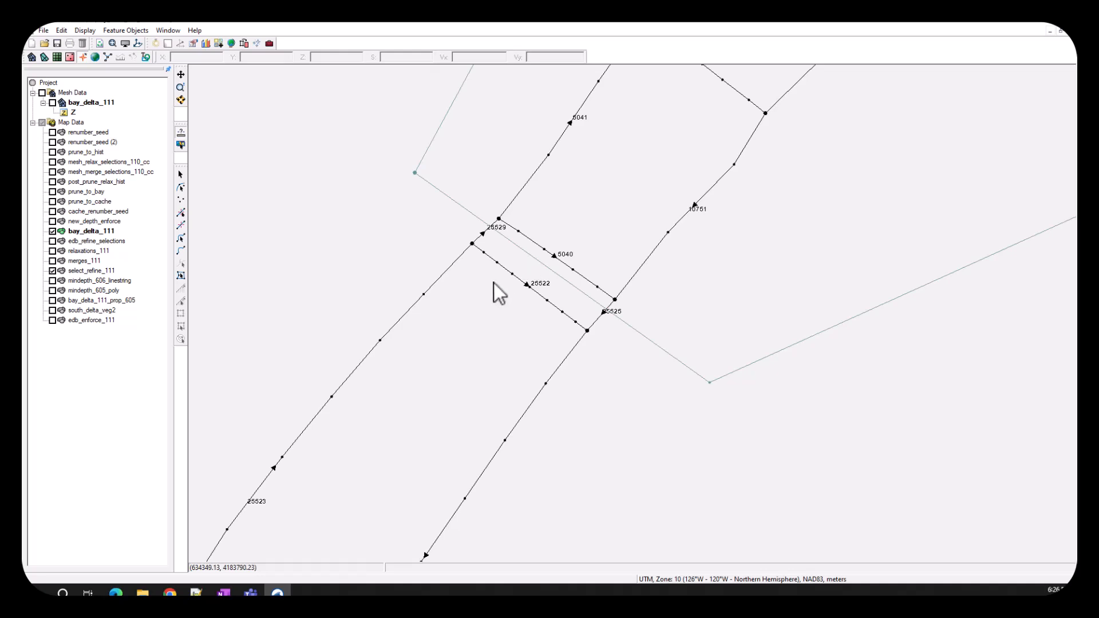
- Redistribute the vertices of eastern bank arc 25530 by min/max spacing, with a minimum length of 17 m and cubic spline enabled
{"action": "left_click", "coordinate": [182, 239]}
{"action": "left_click", "coordinate": [514, 428]}
{"action": "right_click", "coordinate": [514, 428]}
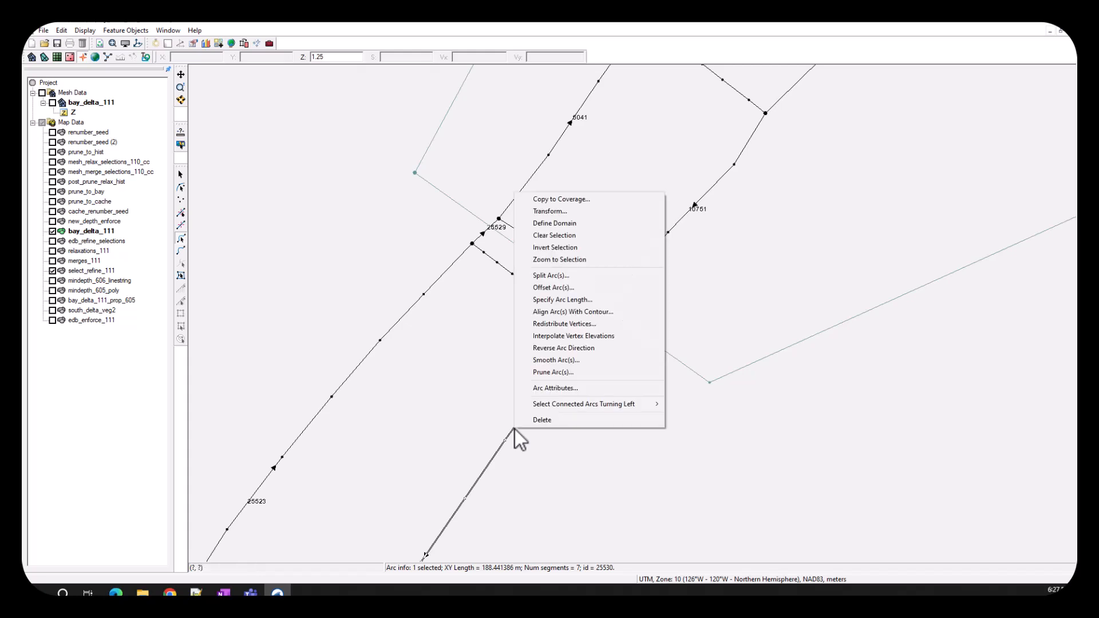
{"action": "left_click", "coordinate": [569, 325]}
{"action": "left_click", "coordinate": [372, 250]}
{"action": "left_click", "coordinate": [352, 274]}
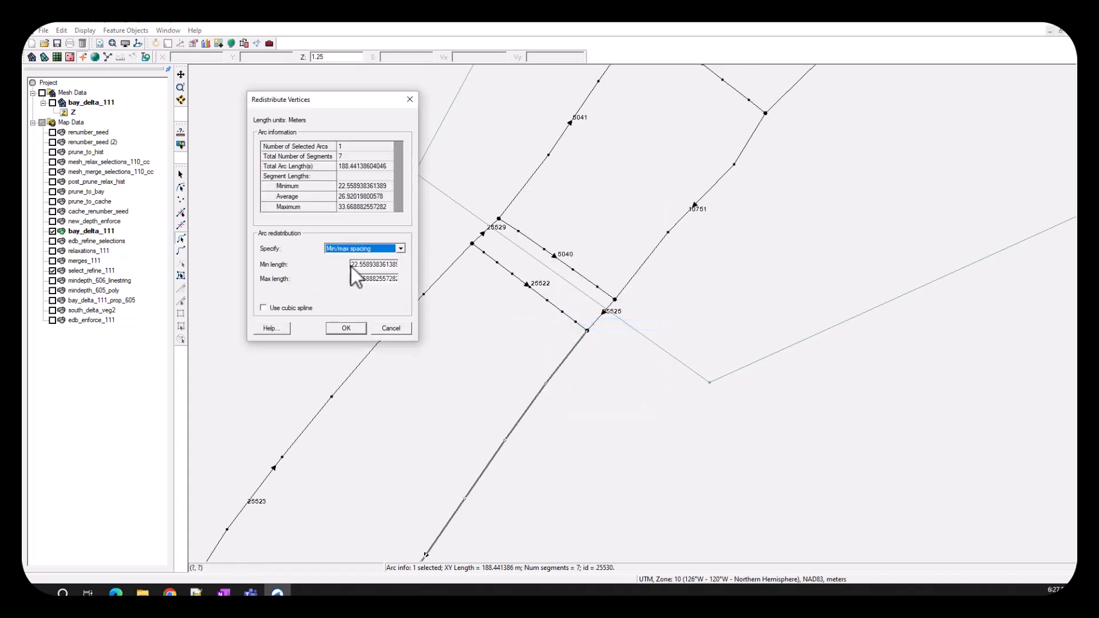
{"action": "key", "text": "Tab"}
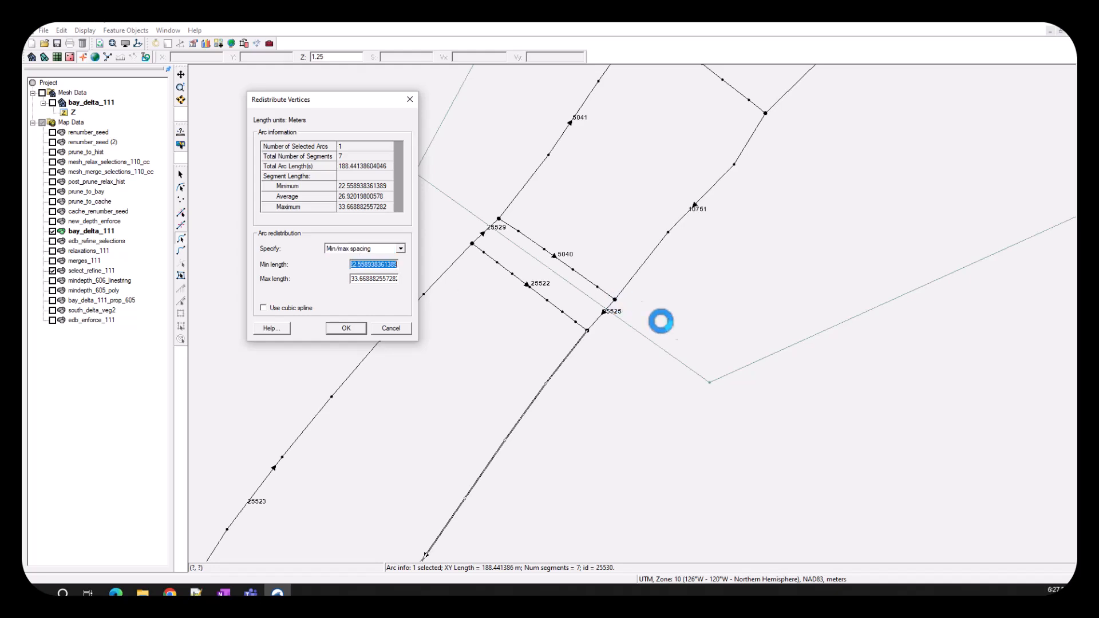
{"action": "type", "text": "1"}
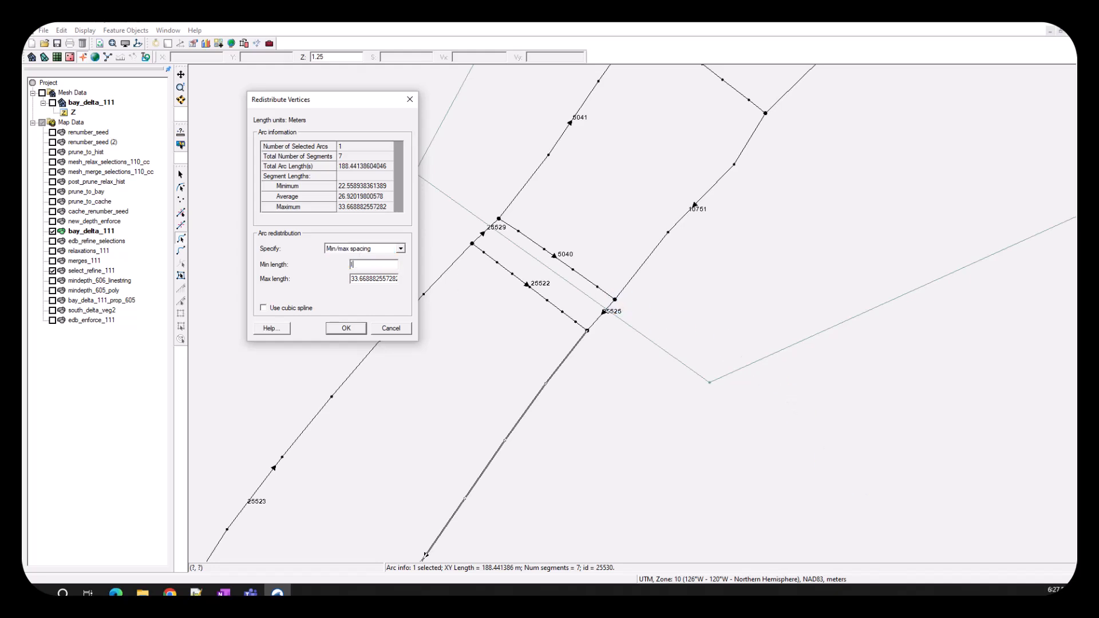
{"action": "type", "text": "7"}
{"action": "left_click", "coordinate": [304, 308]}
{"action": "left_click", "coordinate": [345, 330]}
{"action": "left_click", "coordinate": [620, 388]}
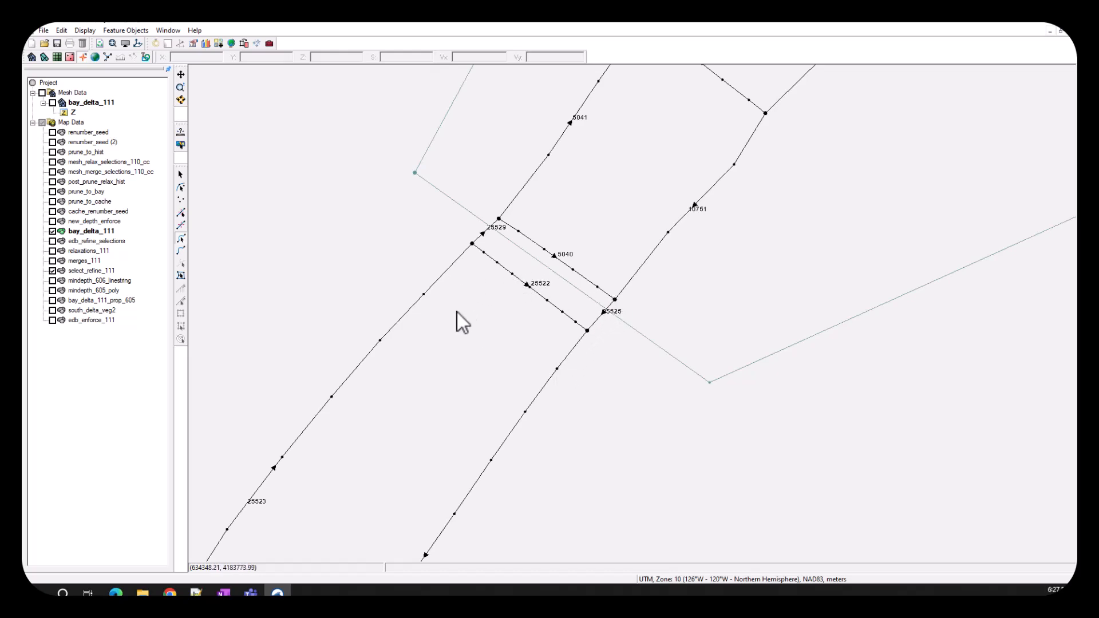
- Redistribute the vertices of western bank arc 25523 to match the spacing of eastern bank arc 25530, using the Source Arc option
{"action": "left_click", "coordinate": [544, 391]}
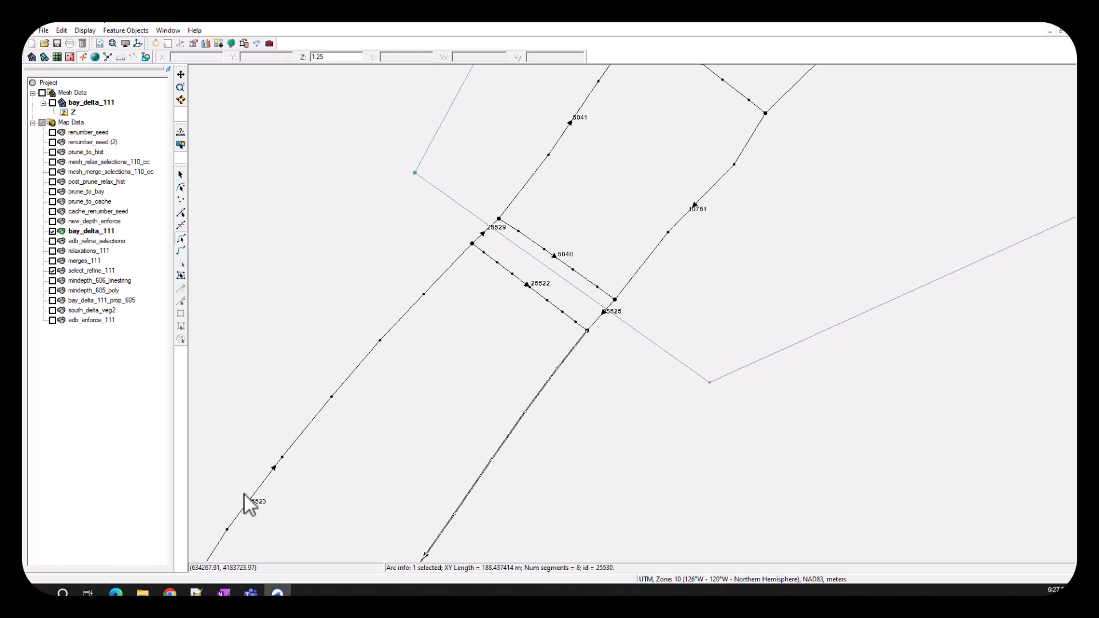
{"action": "left_click", "coordinate": [317, 418], "text": "shift"}
{"action": "right_click", "coordinate": [317, 418]}
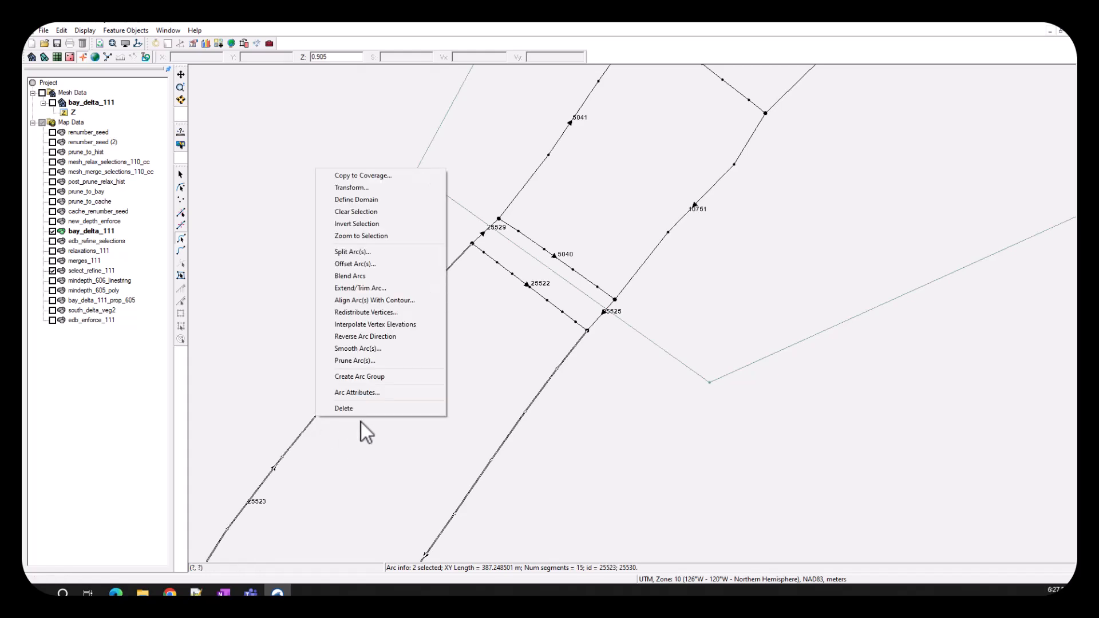
{"action": "left_click", "coordinate": [380, 313]}
{"action": "left_click", "coordinate": [360, 249]}
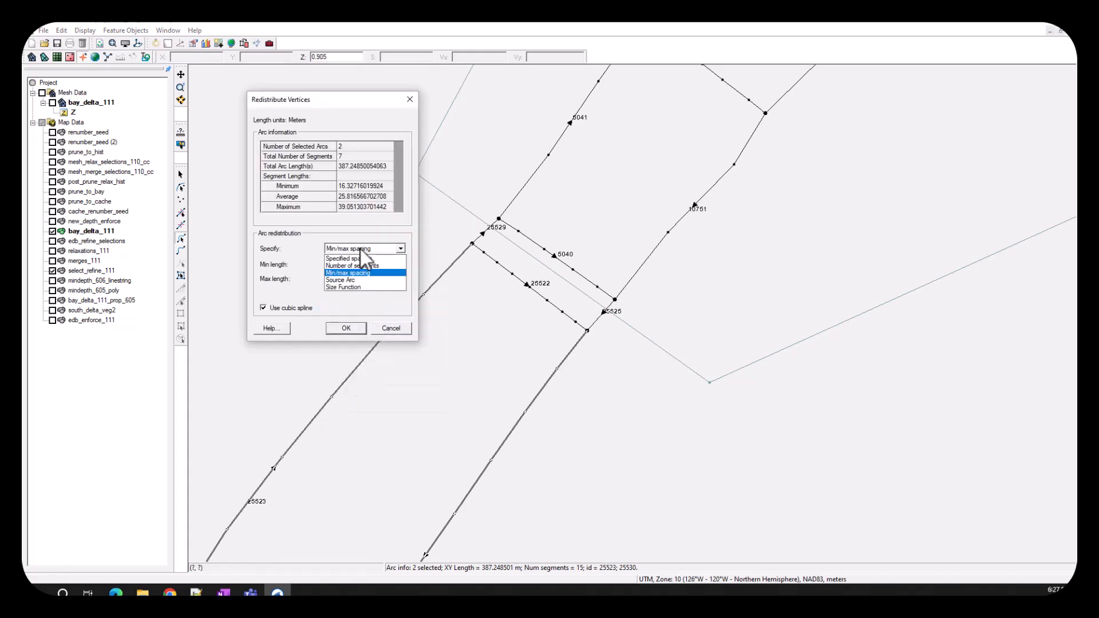
{"action": "left_click", "coordinate": [352, 276]}
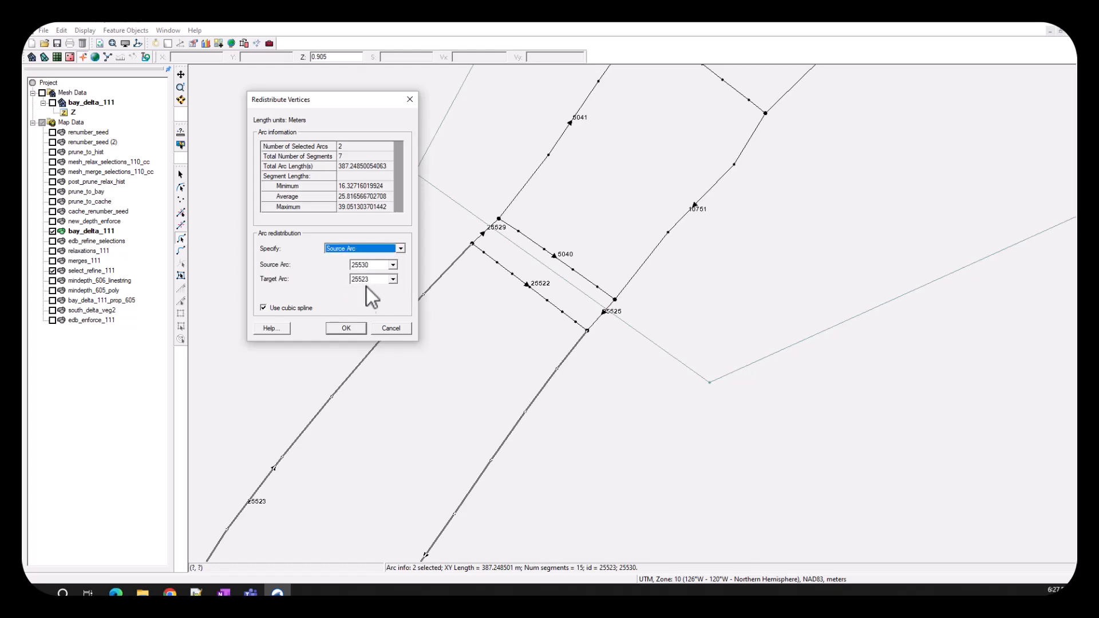
{"action": "left_click", "coordinate": [346, 329]}
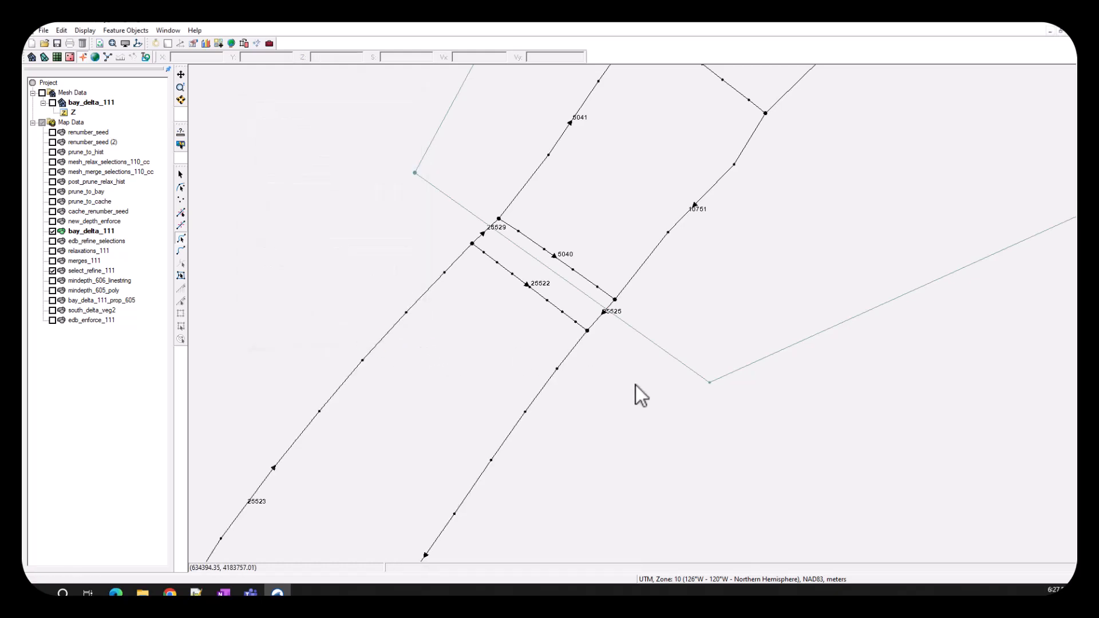
- Reverse the direction of western bank arc 25523 south of the refinement polygon
{"action": "scroll", "coordinate": [571, 410], "scroll_direction": "down", "scroll_amount": 3}
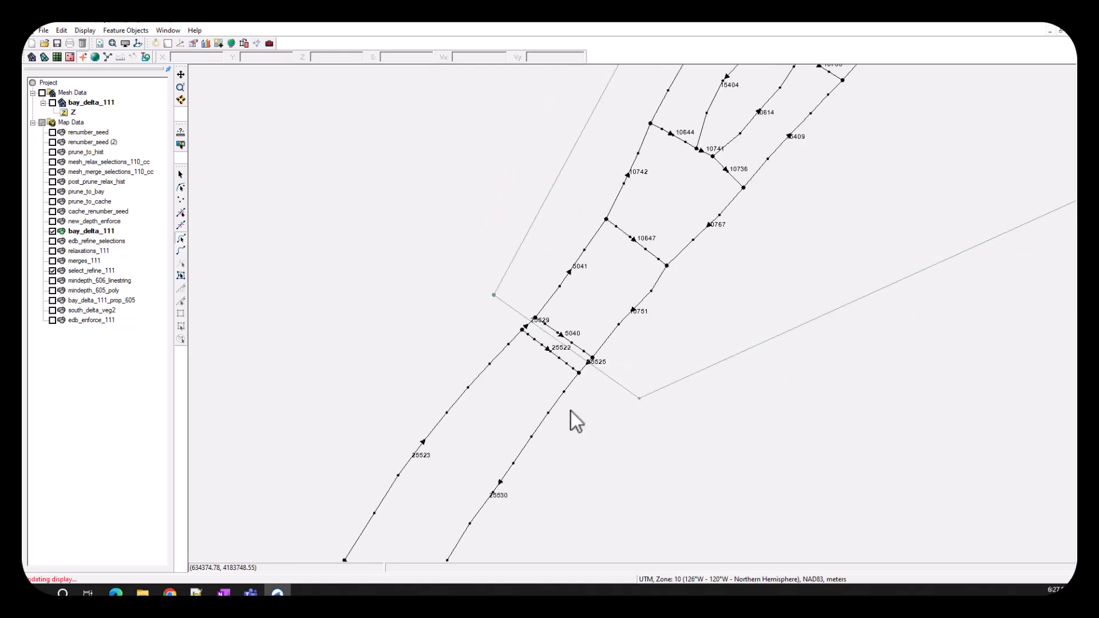
{"action": "scroll", "coordinate": [571, 412], "scroll_direction": "down", "scroll_amount": 3}
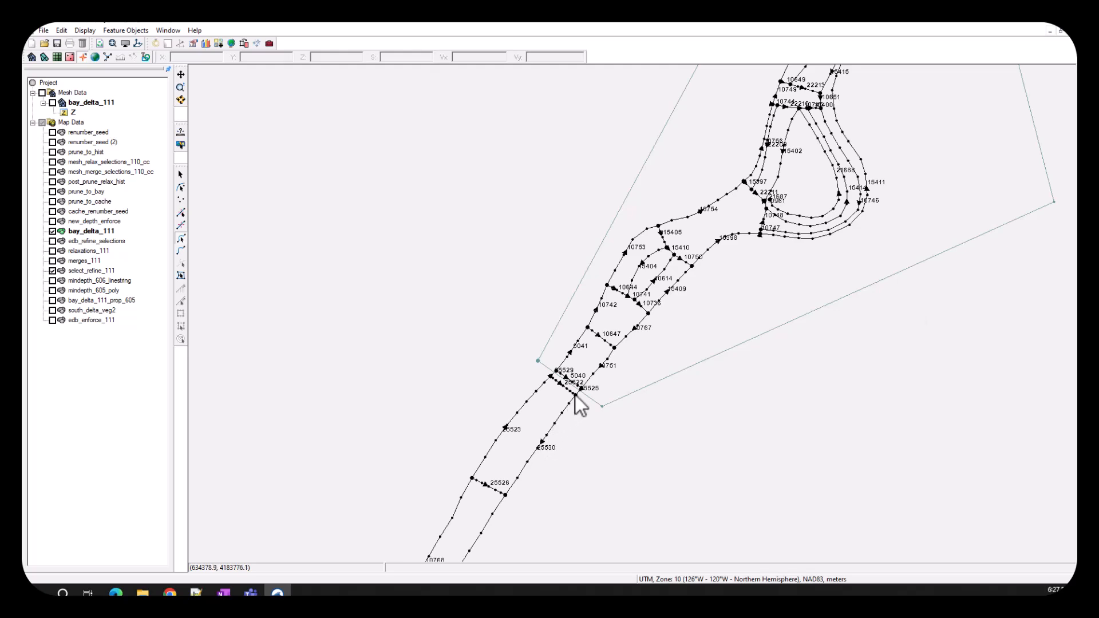
{"action": "left_click", "coordinate": [518, 412]}
{"action": "right_click", "coordinate": [517, 412]}
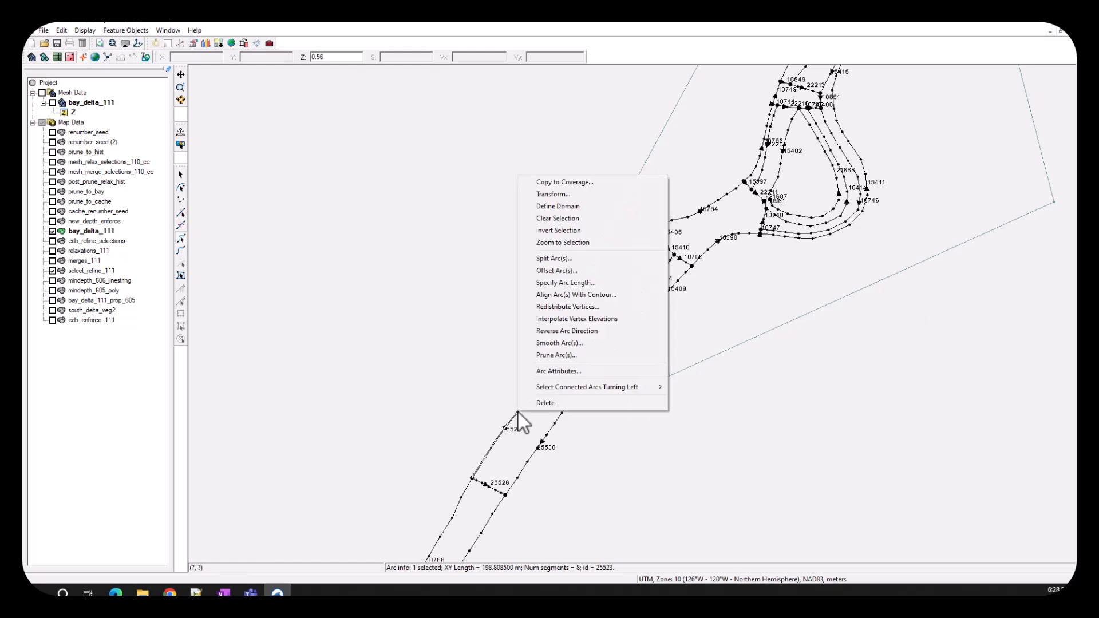
{"action": "left_click", "coordinate": [553, 332]}
- Select the polygons along the central river reach and convert them to a 2D mesh named bay_delta_111 Mesh
{"action": "scroll", "coordinate": [776, 308], "scroll_direction": "down", "scroll_amount": 2}
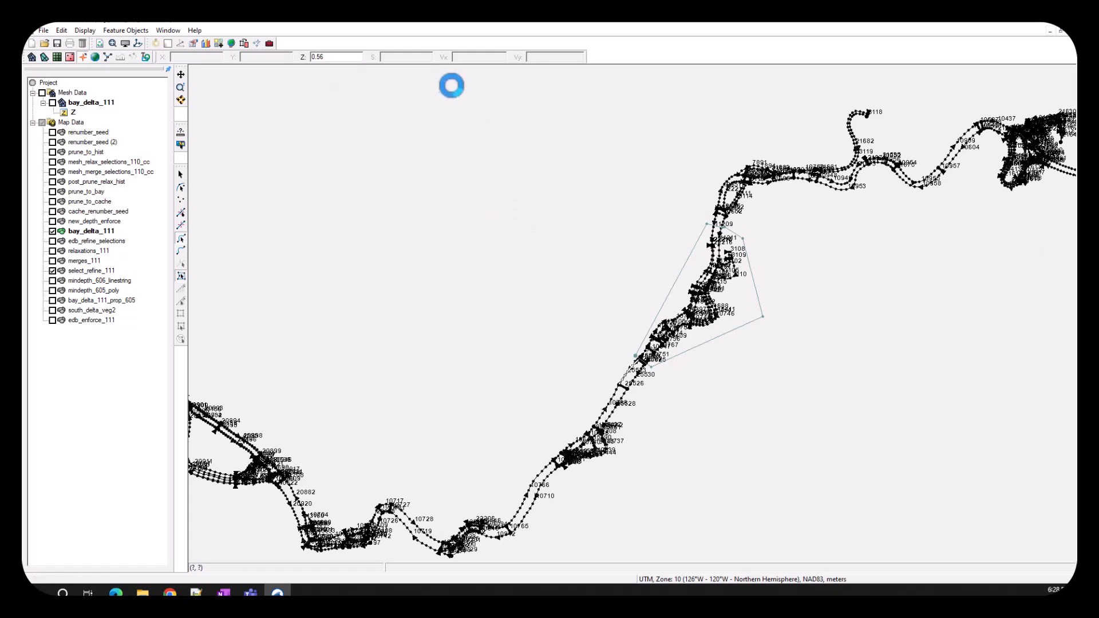
{"action": "left_click_drag", "start_coordinate": [448, 94], "coordinate": [939, 555]}
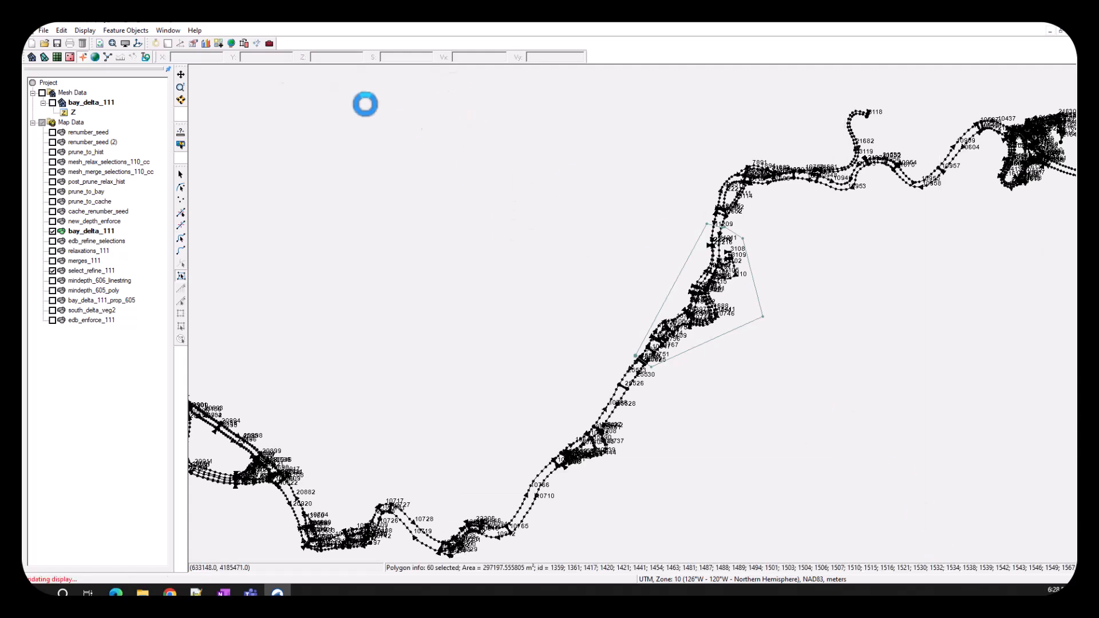
{"action": "left_click", "coordinate": [125, 30]}
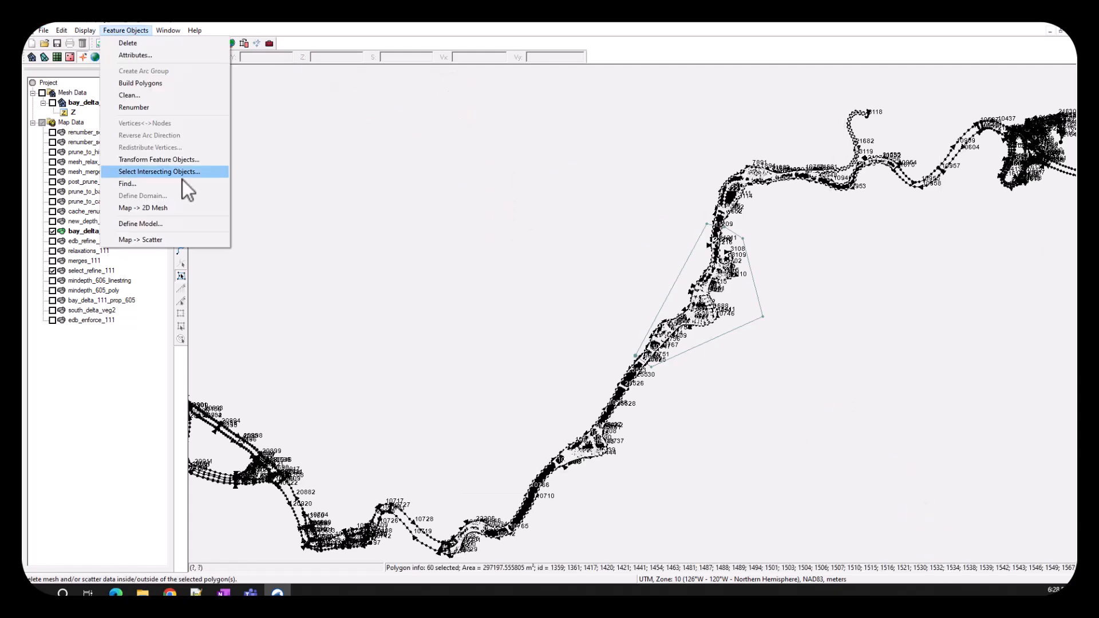
{"action": "left_click", "coordinate": [185, 208]}
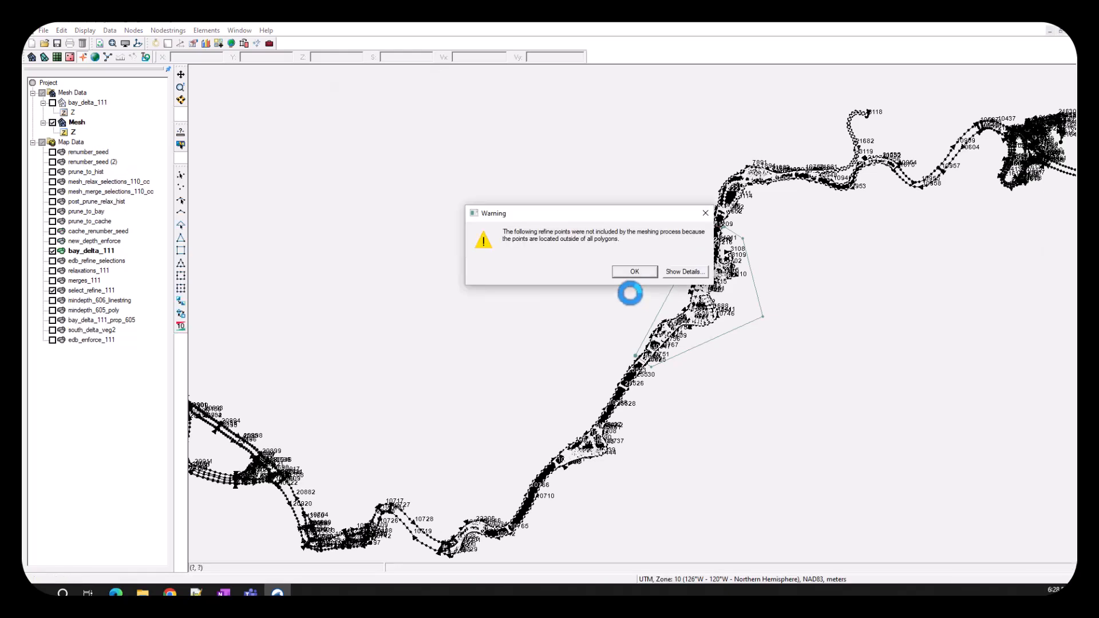
{"action": "left_click", "coordinate": [631, 273]}
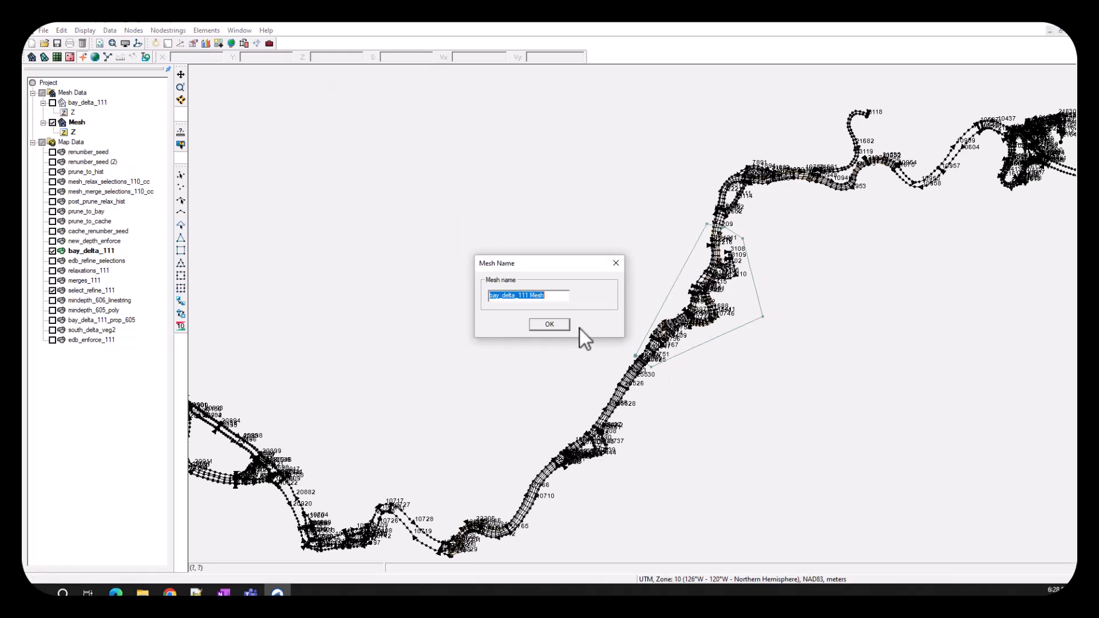
{"action": "left_click", "coordinate": [550, 325]}
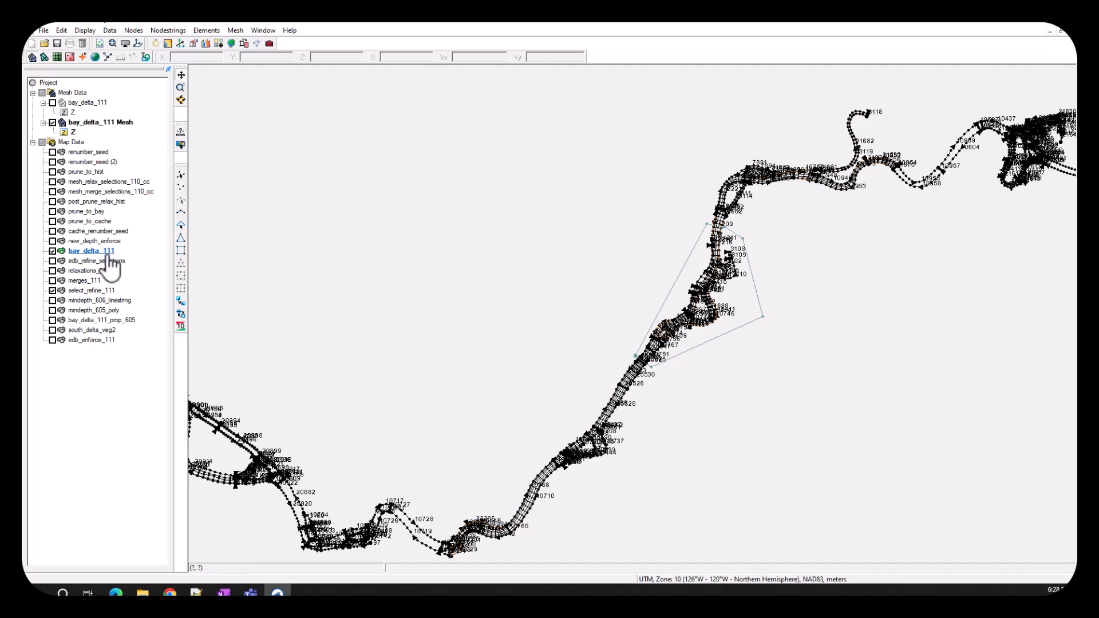
- Select the bay_delta_111 Mesh elements that intersect the select_refine_111 polygon and refine them
{"action": "left_click", "coordinate": [97, 290]}
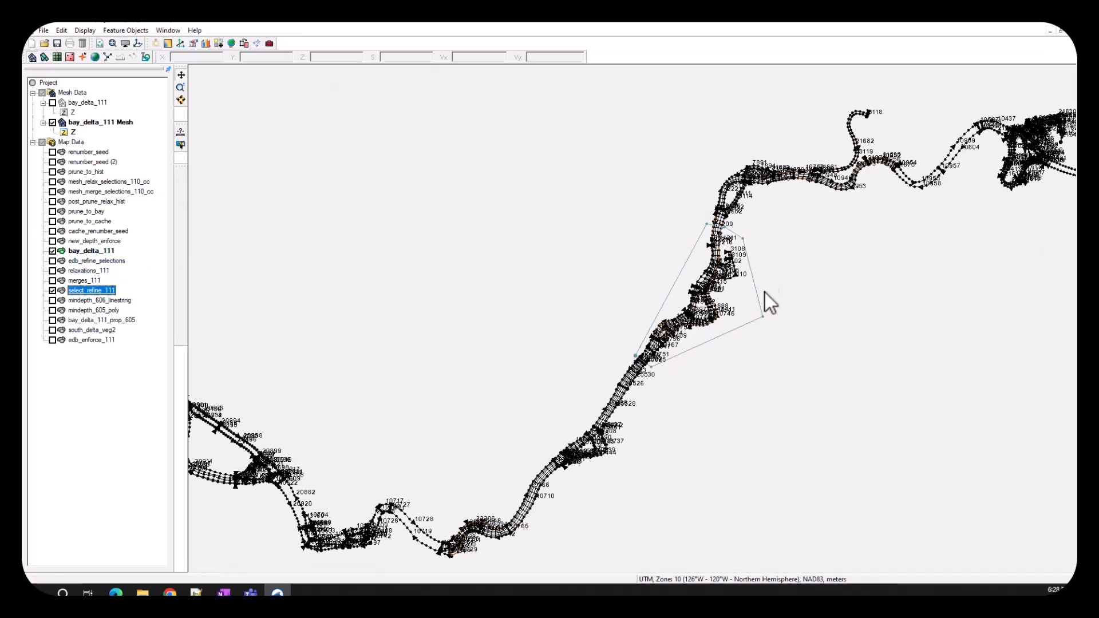
{"action": "left_click", "coordinate": [746, 306]}
{"action": "left_click", "coordinate": [121, 30]}
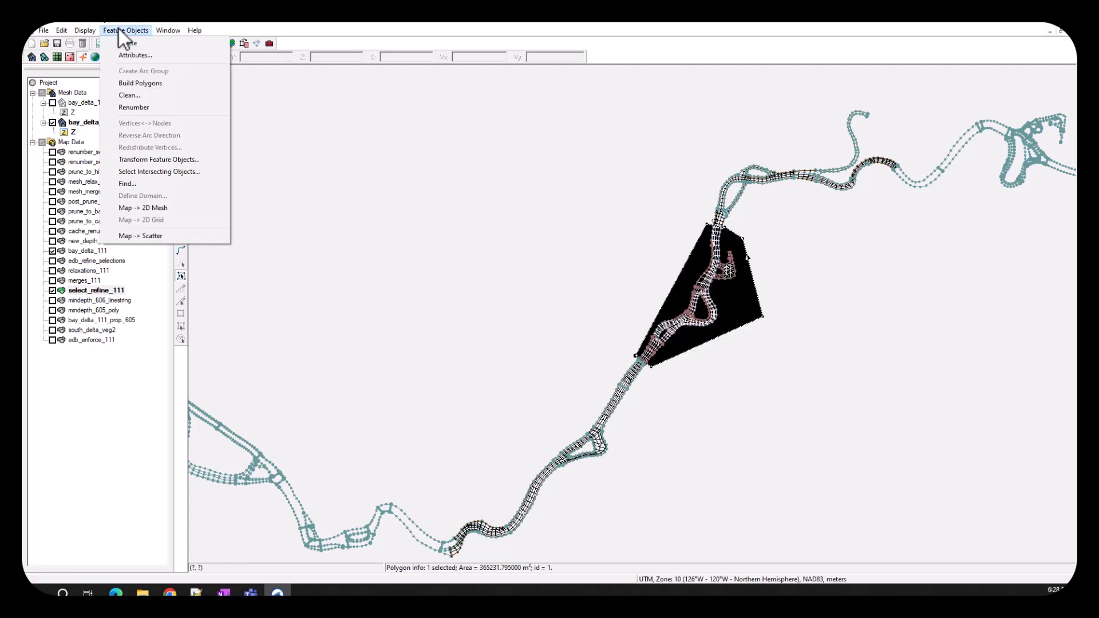
{"action": "left_click", "coordinate": [174, 172]}
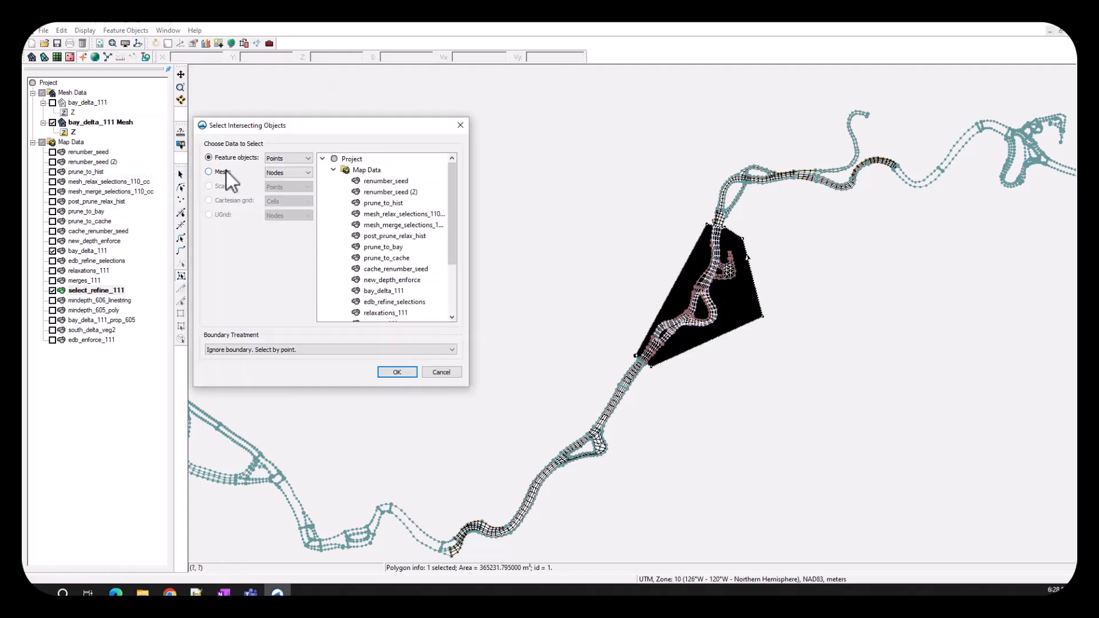
{"action": "left_click", "coordinate": [209, 172]}
{"action": "left_click", "coordinate": [306, 172]}
{"action": "left_click", "coordinate": [295, 189]}
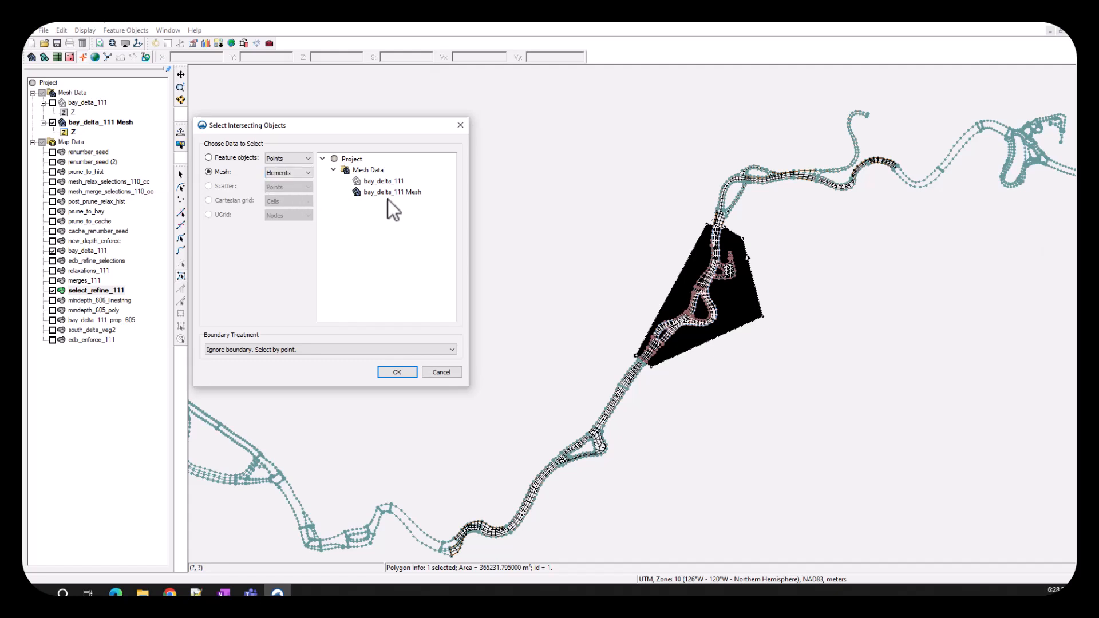
{"action": "left_click", "coordinate": [390, 193]}
{"action": "left_click", "coordinate": [397, 372]}
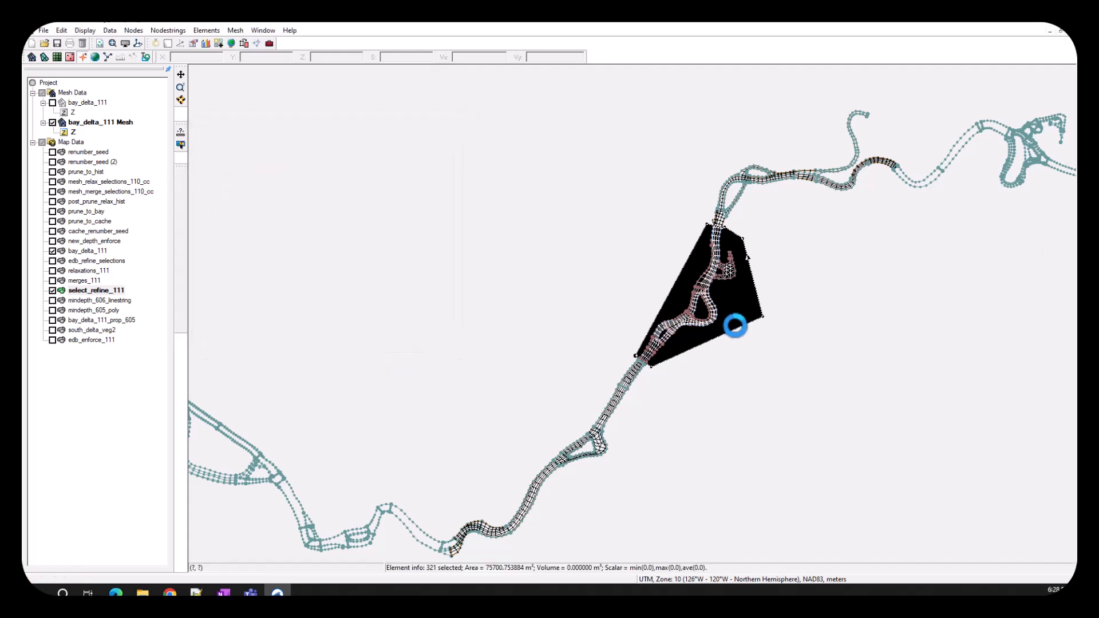
{"action": "right_click", "coordinate": [688, 324]}
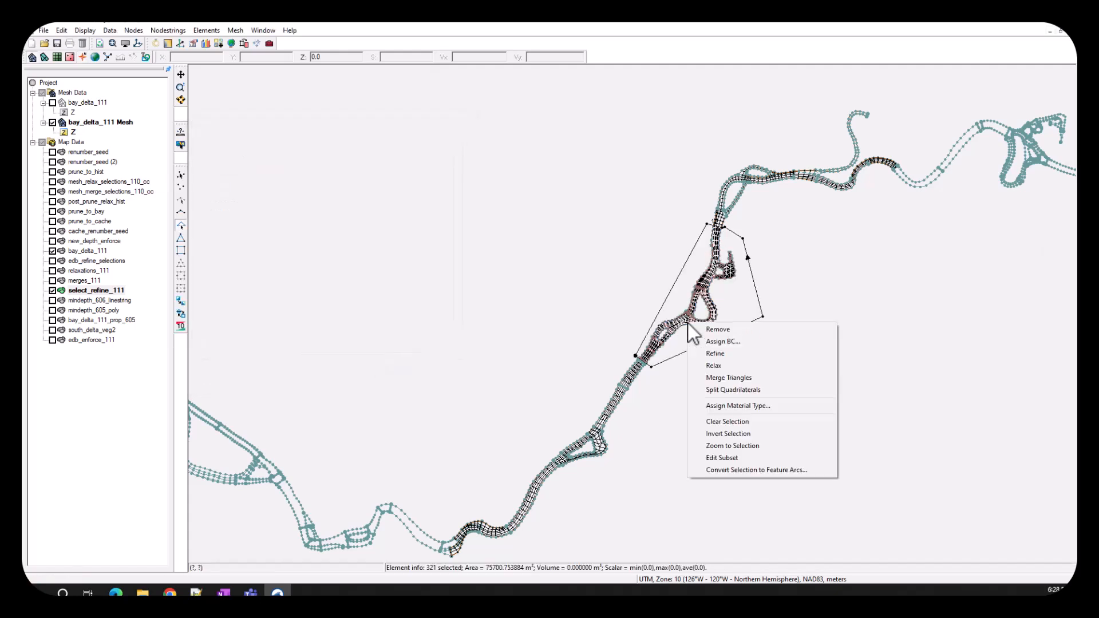
{"action": "left_click", "coordinate": [720, 355]}
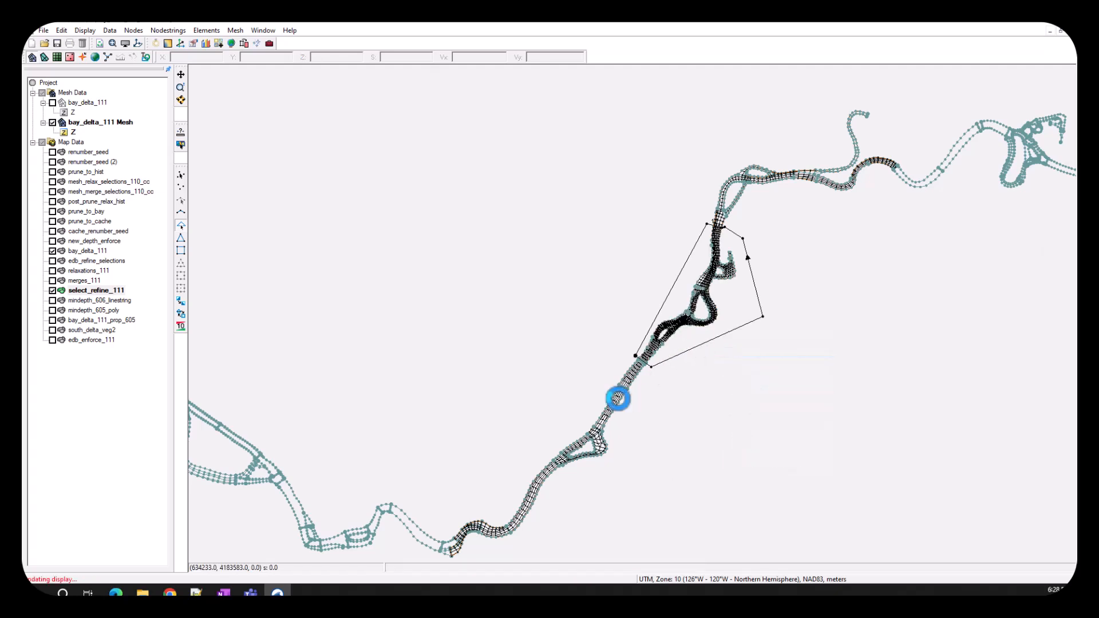
- Merge the triangles in the transition at the southern end of the refined reach and hide the select_refine_111 coverage
{"action": "scroll", "coordinate": [619, 395], "scroll_direction": "up", "scroll_amount": 1}
{"action": "scroll", "coordinate": [637, 369], "scroll_direction": "up", "scroll_amount": 3}
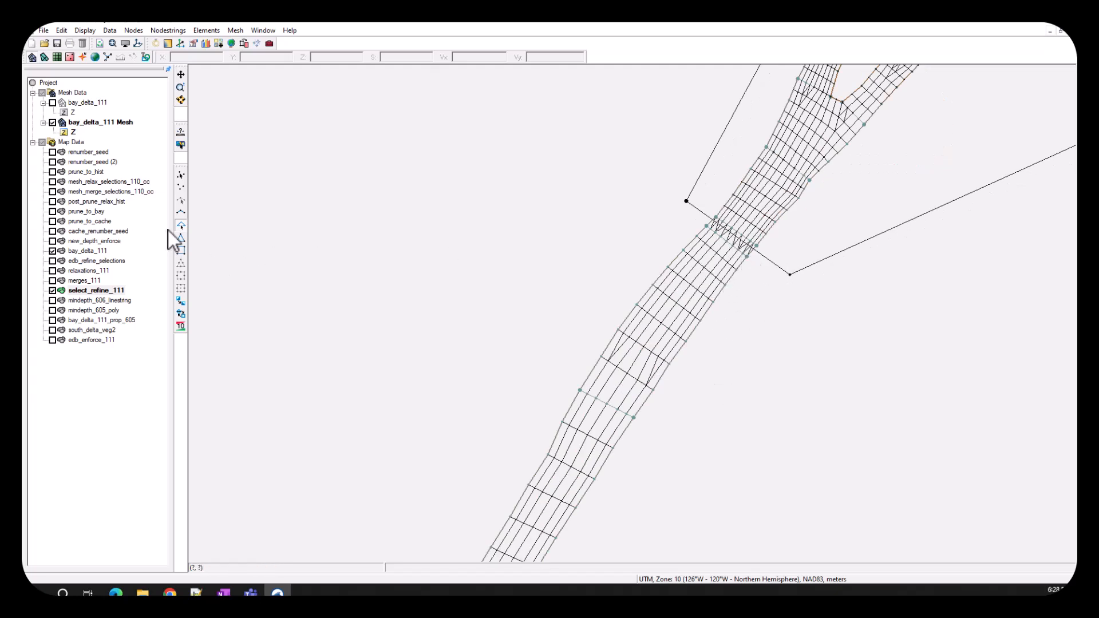
{"action": "left_click", "coordinate": [186, 227]}
{"action": "left_click_drag", "start_coordinate": [679, 194], "coordinate": [786, 275]}
{"action": "right_click", "coordinate": [740, 244]}
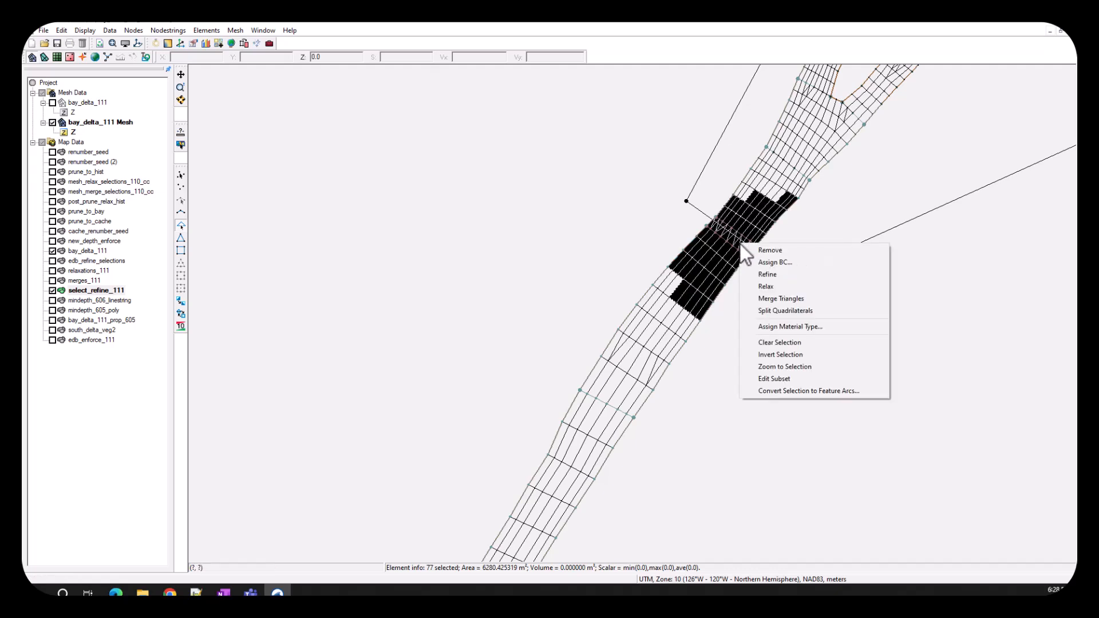
{"action": "left_click", "coordinate": [786, 303]}
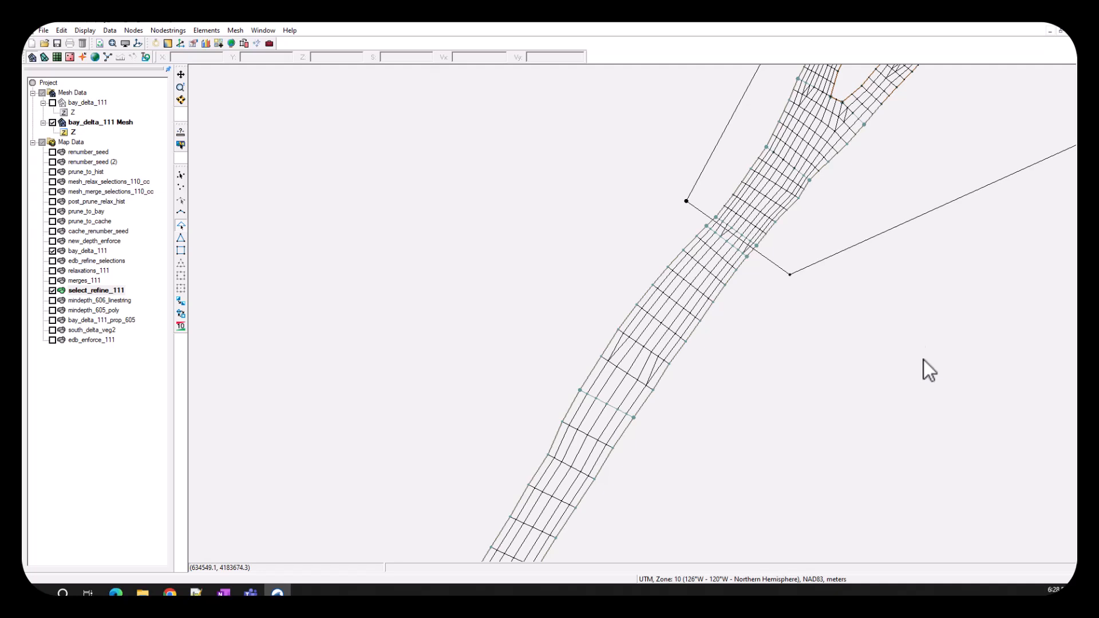
{"action": "left_click", "coordinate": [53, 291]}
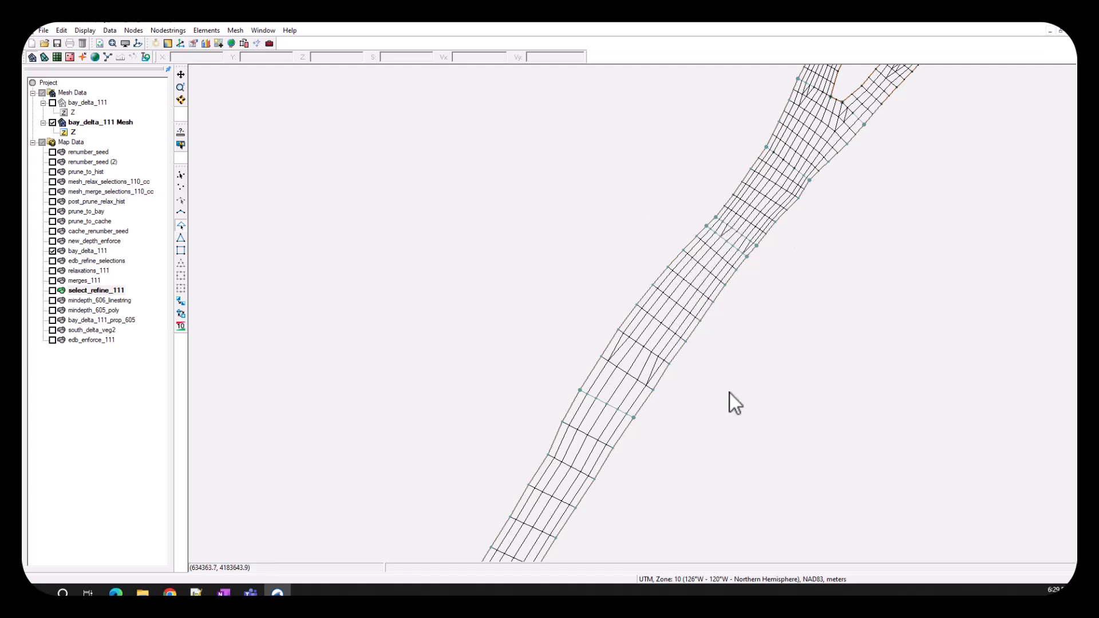
{"action": "left_click_drag", "start_coordinate": [738, 286], "coordinate": [637, 345]}
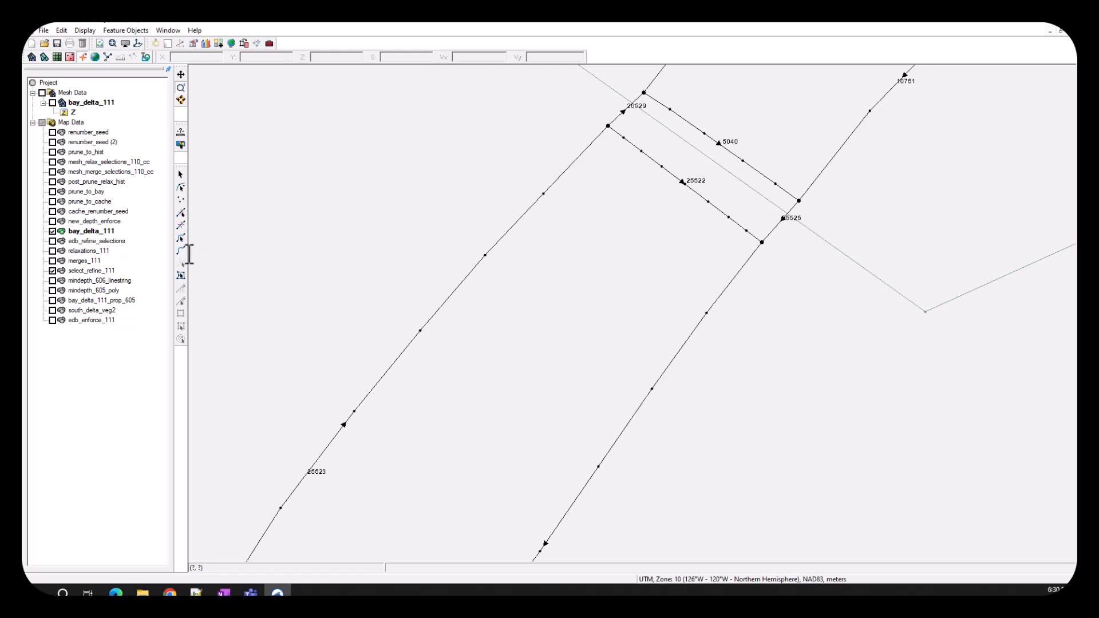
- Add a vertex to each bank arc just south of arc 25522 and move the next vertex on both banks slightly farther south
{"action": "left_click", "coordinate": [181, 225]}
{"action": "left_click", "coordinate": [734, 278]}
{"action": "left_click", "coordinate": [181, 212]}
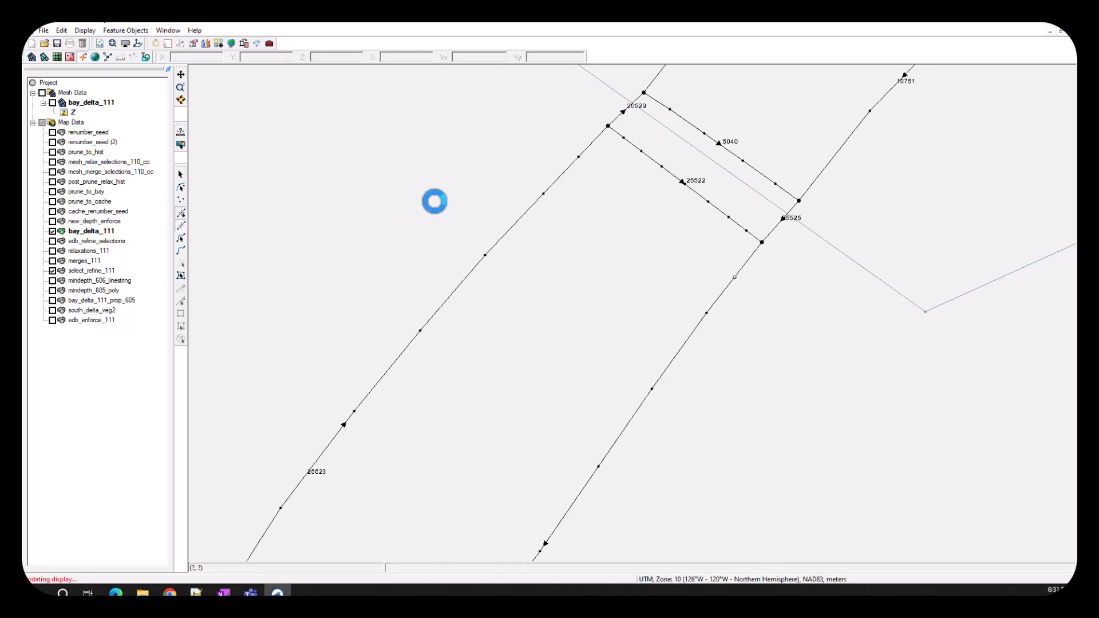
{"action": "left_click", "coordinate": [538, 201]}
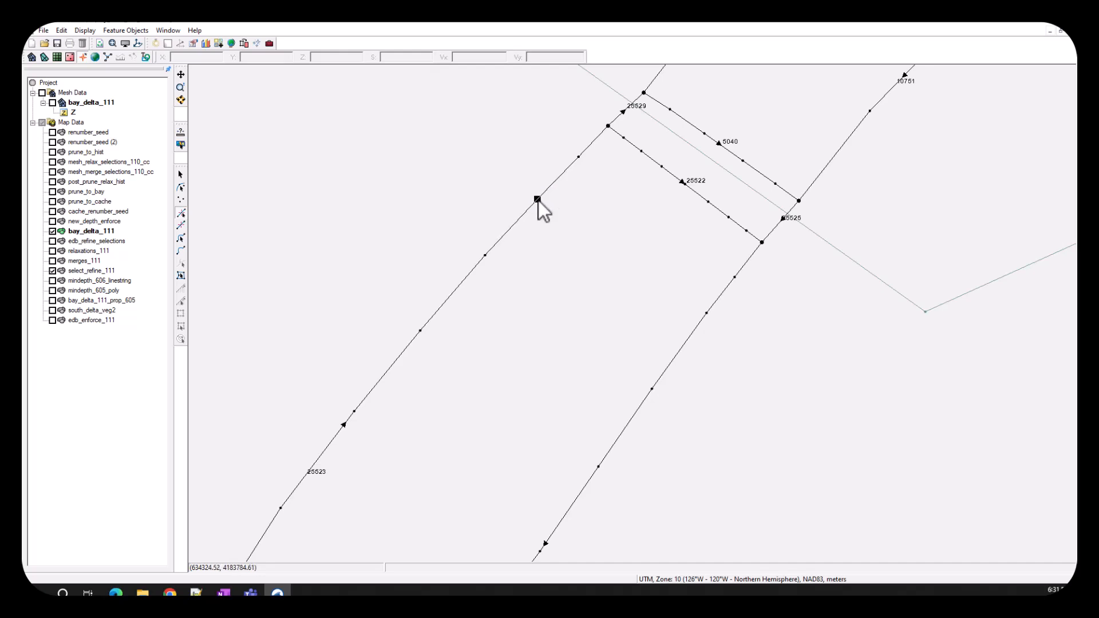
{"action": "left_click", "coordinate": [694, 327]}
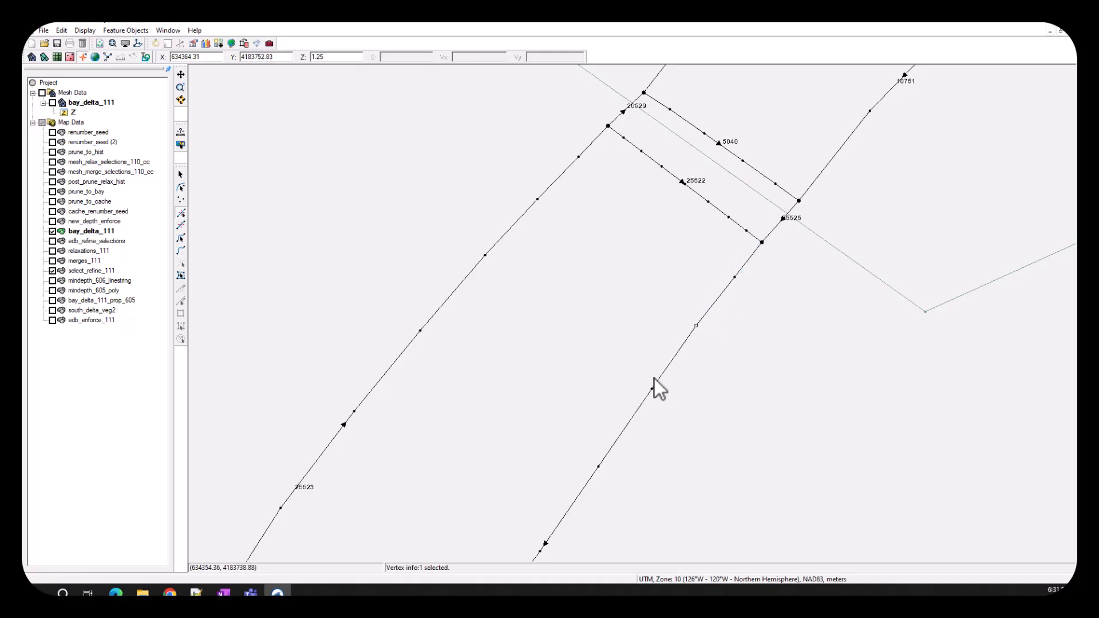
{"action": "left_click", "coordinate": [181, 226]}
{"action": "left_click", "coordinate": [270, 202]}
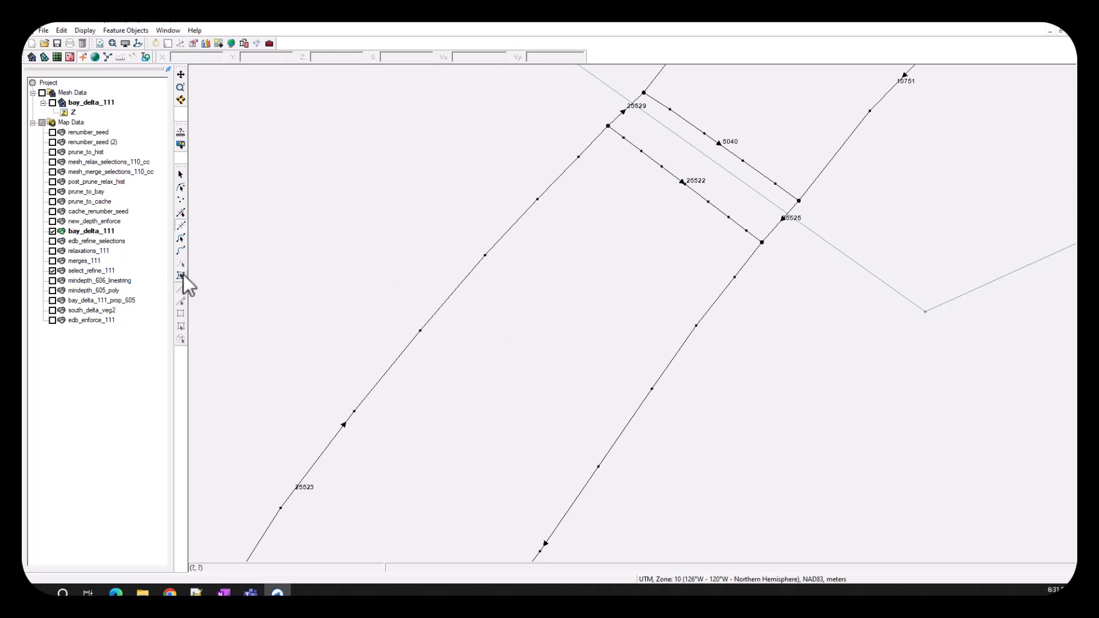
- Select the bay_delta_111 polygons along the central river reach and convert them to a new 2D mesh named bay_delta_111 Mesh
{"action": "scroll", "coordinate": [421, 328], "scroll_direction": "down", "scroll_amount": 1}
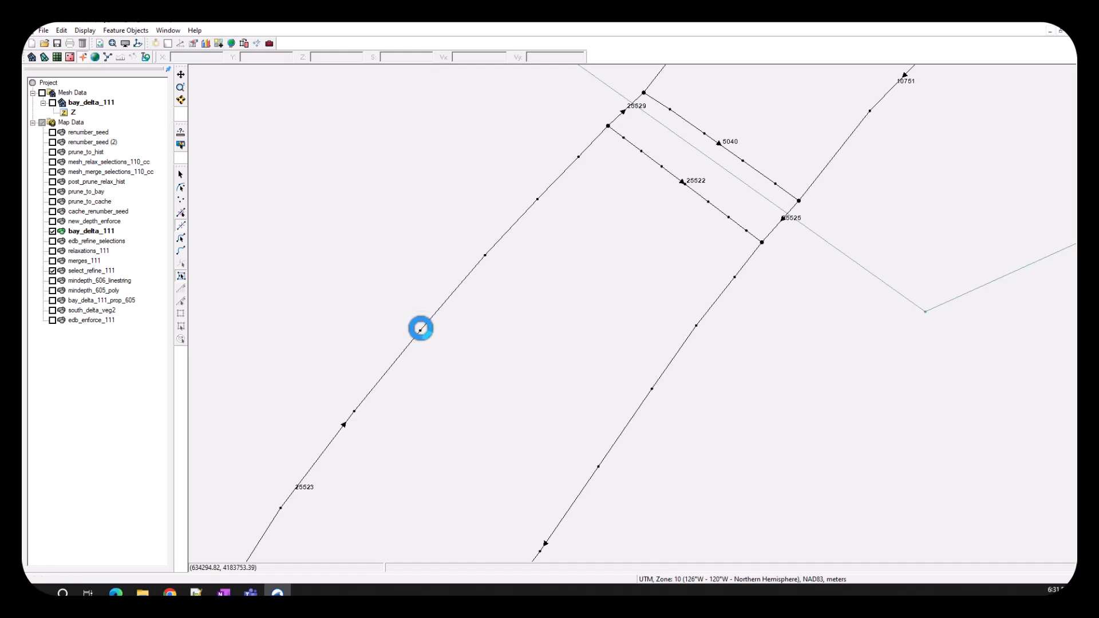
{"action": "scroll", "coordinate": [421, 328], "scroll_direction": "down", "scroll_amount": 3}
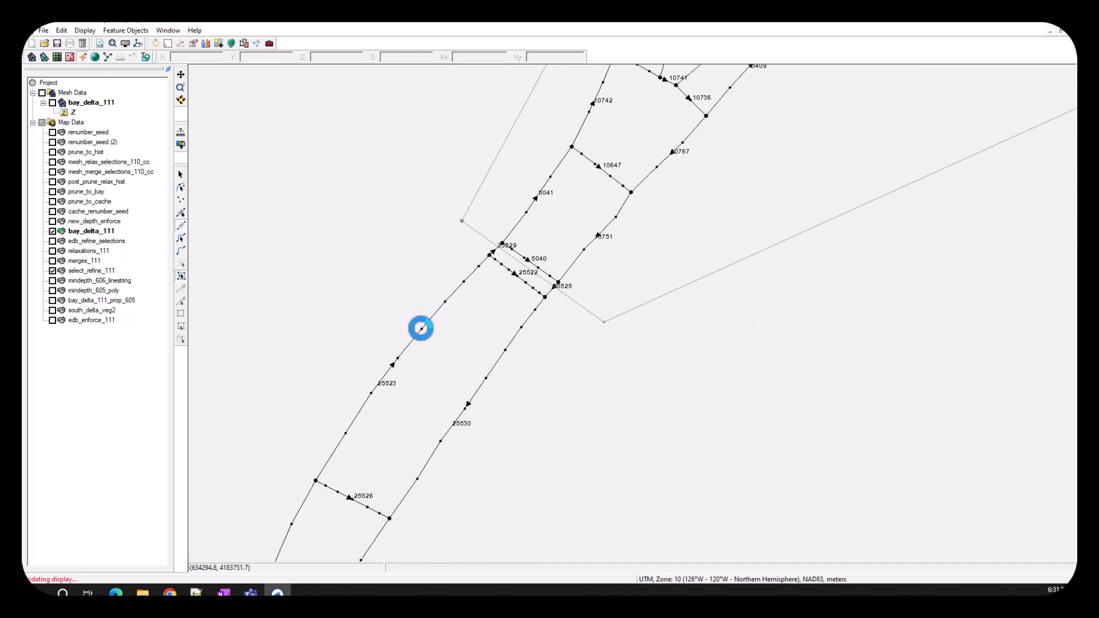
{"action": "scroll", "coordinate": [421, 328], "scroll_direction": "down", "scroll_amount": 2}
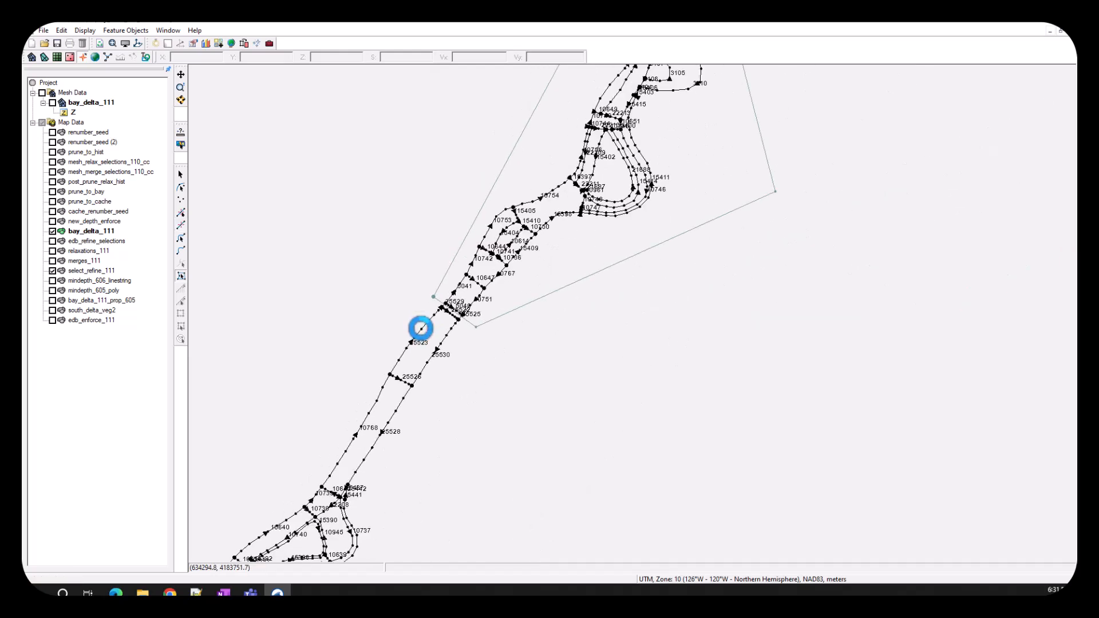
{"action": "scroll", "coordinate": [465, 311], "scroll_direction": "down", "scroll_amount": 2}
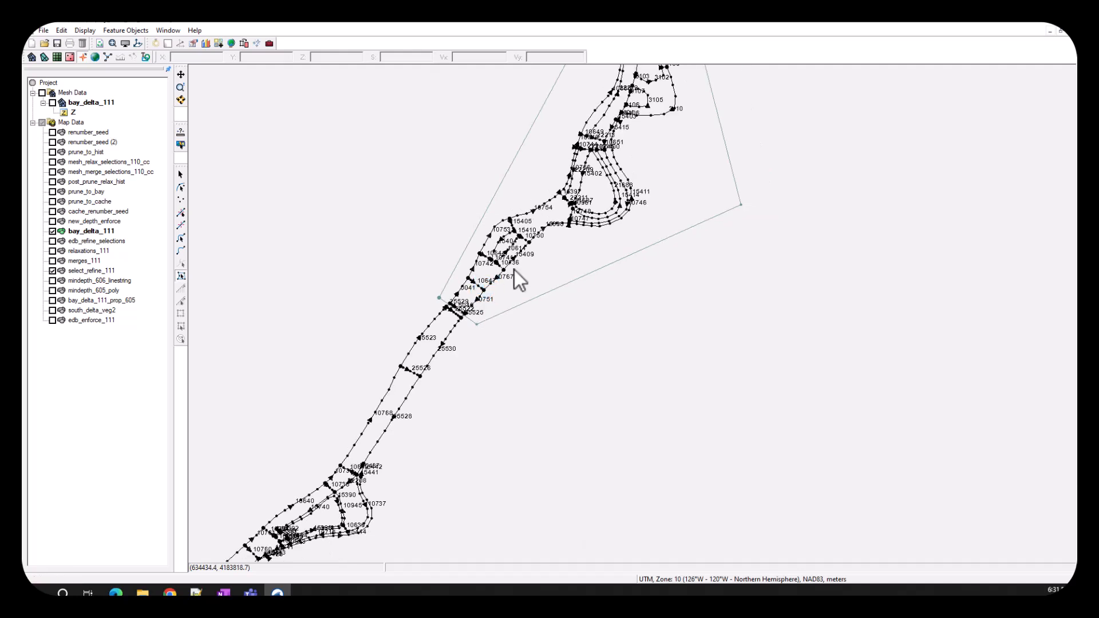
{"action": "left_click_drag", "start_coordinate": [514, 269], "coordinate": [516, 324]}
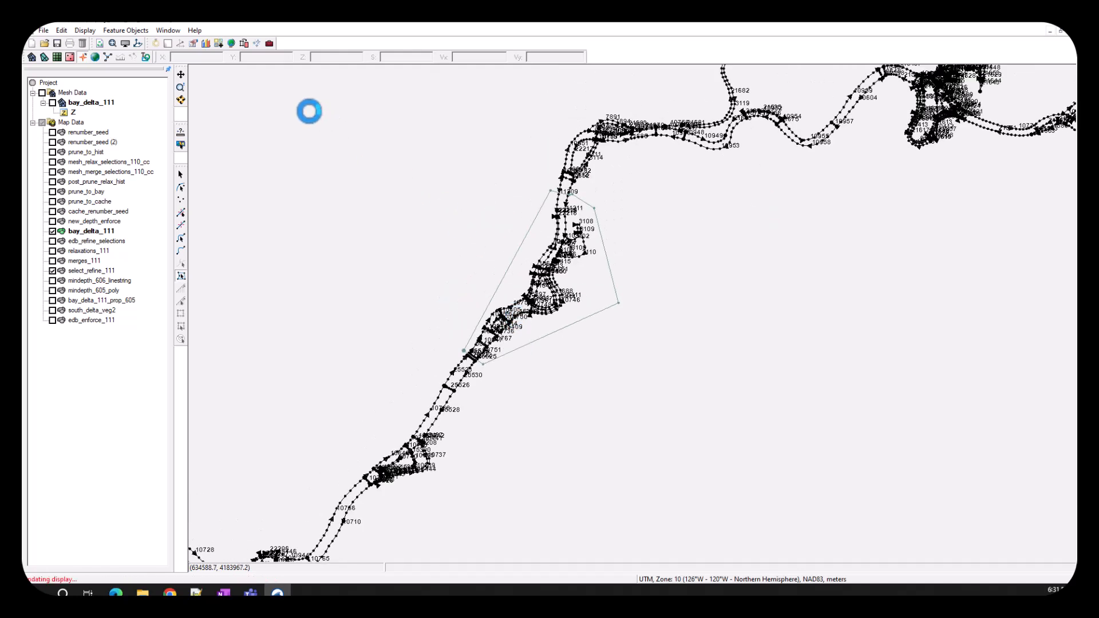
{"action": "left_click_drag", "start_coordinate": [292, 82], "coordinate": [801, 519]}
{"action": "left_click", "coordinate": [182, 225]}
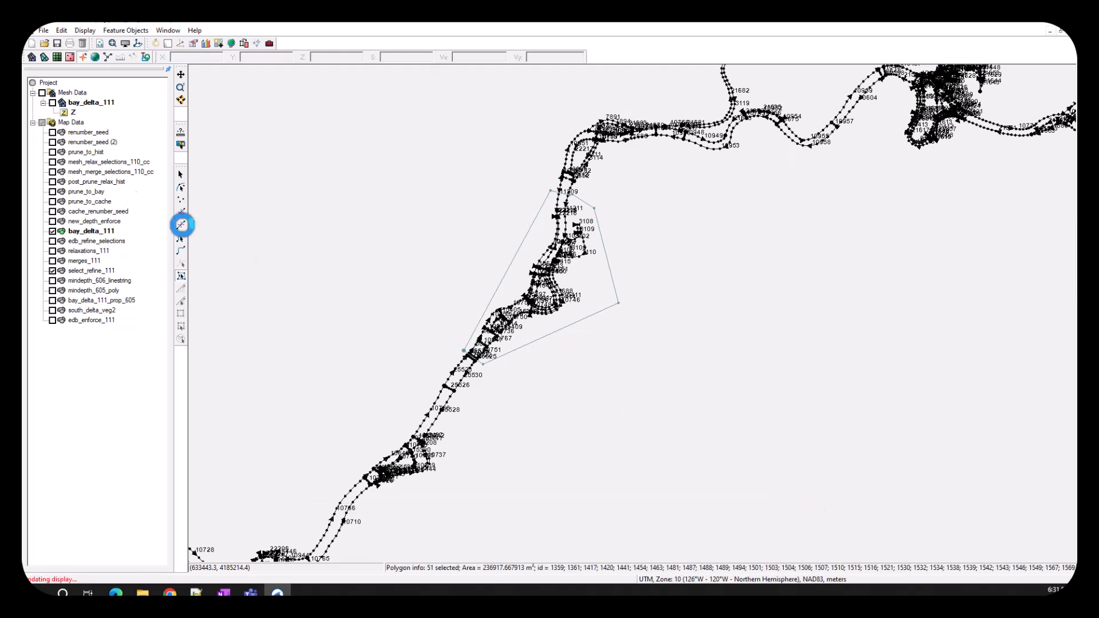
{"action": "left_click", "coordinate": [126, 31]}
{"action": "left_click", "coordinate": [188, 211]}
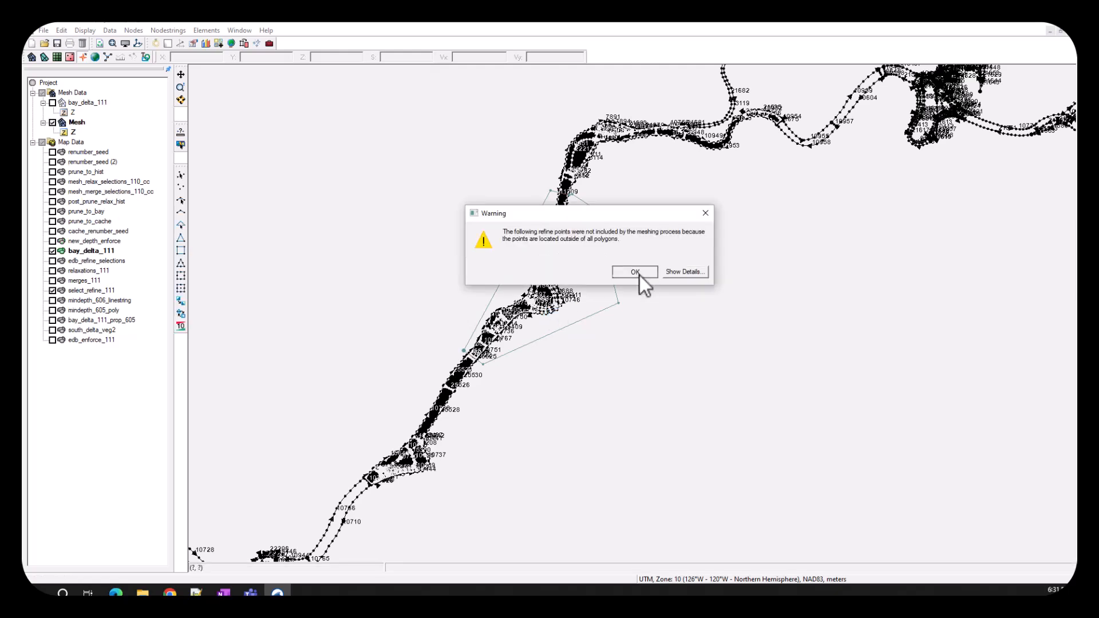
{"action": "left_click", "coordinate": [640, 279]}
{"action": "left_click", "coordinate": [550, 324]}
- Select the elements of the regenerated bay_delta_111 Mesh that intersect the select_refine_111 polygon and refine them
{"action": "left_click", "coordinate": [92, 289]}
{"action": "left_click", "coordinate": [579, 282]}
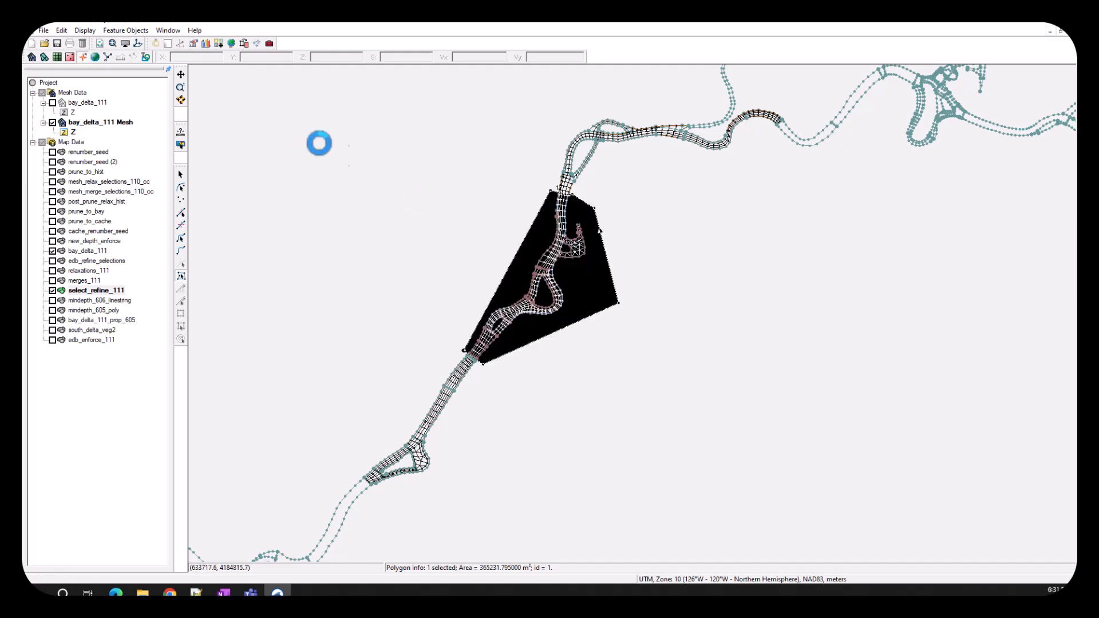
{"action": "left_click", "coordinate": [126, 31]}
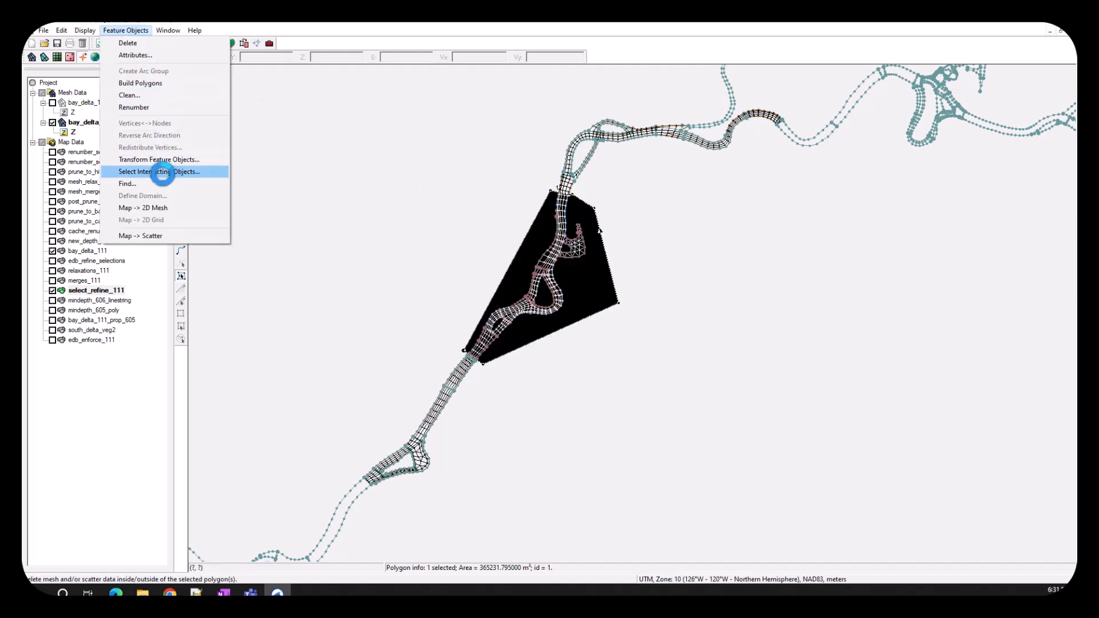
{"action": "left_click", "coordinate": [162, 172]}
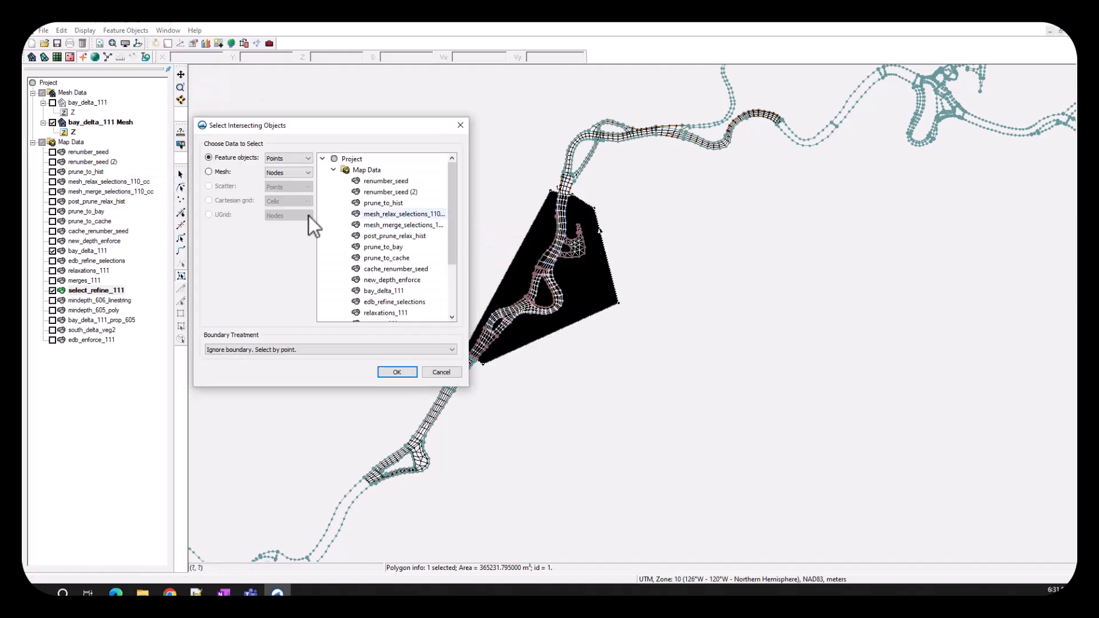
{"action": "left_click", "coordinate": [209, 171]}
{"action": "left_click", "coordinate": [275, 173]}
{"action": "left_click", "coordinate": [277, 187]}
{"action": "left_click", "coordinate": [365, 191]}
{"action": "left_click", "coordinate": [397, 372]}
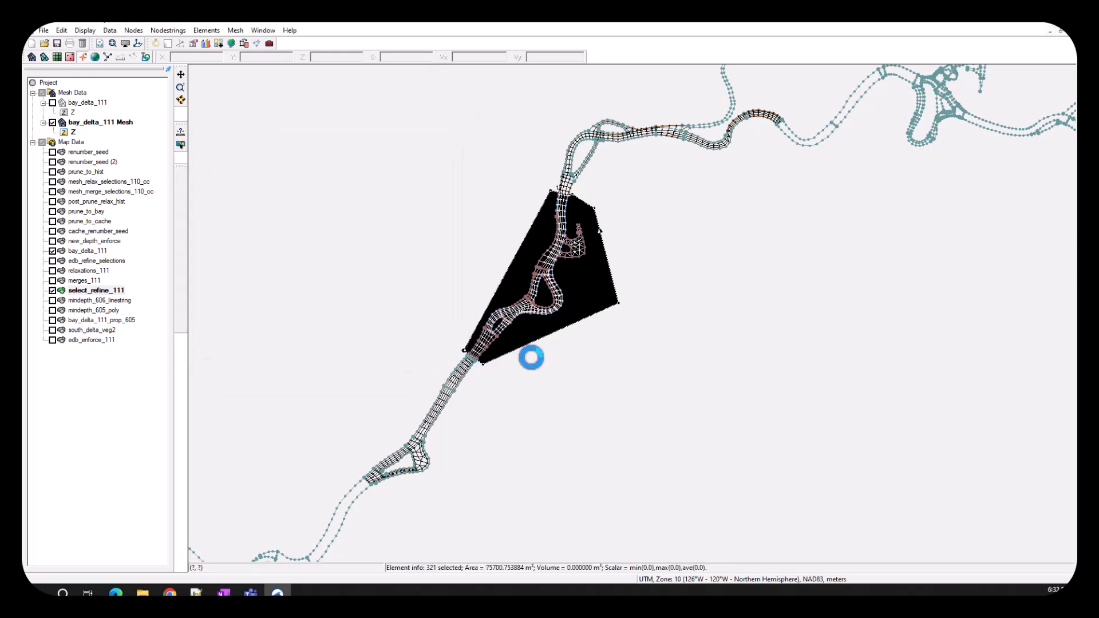
{"action": "right_click", "coordinate": [561, 290]}
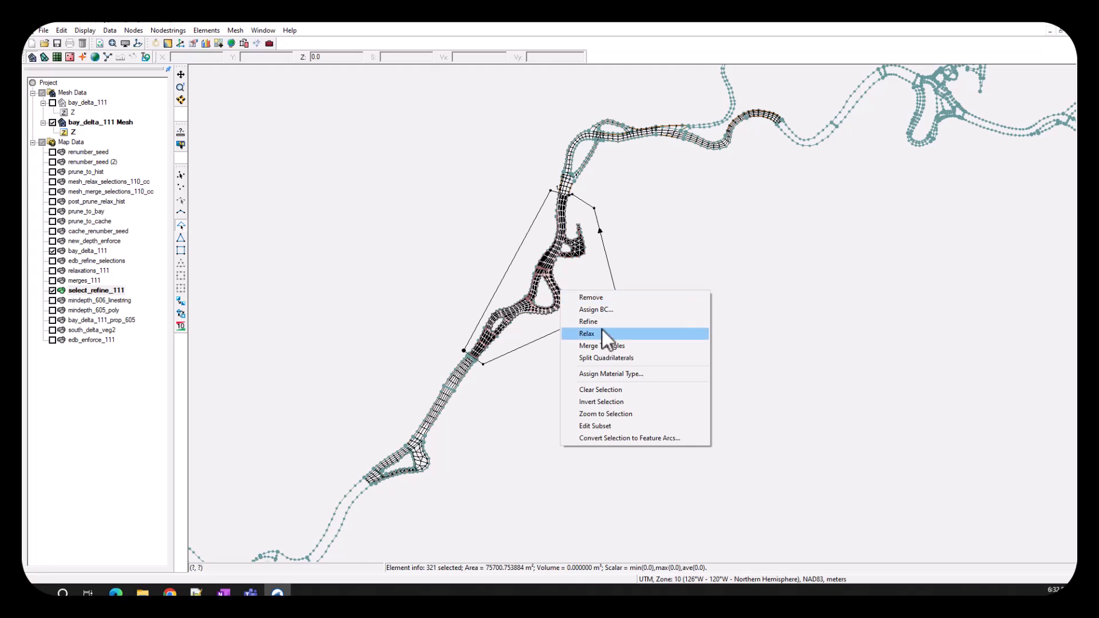
{"action": "left_click", "coordinate": [603, 324]}
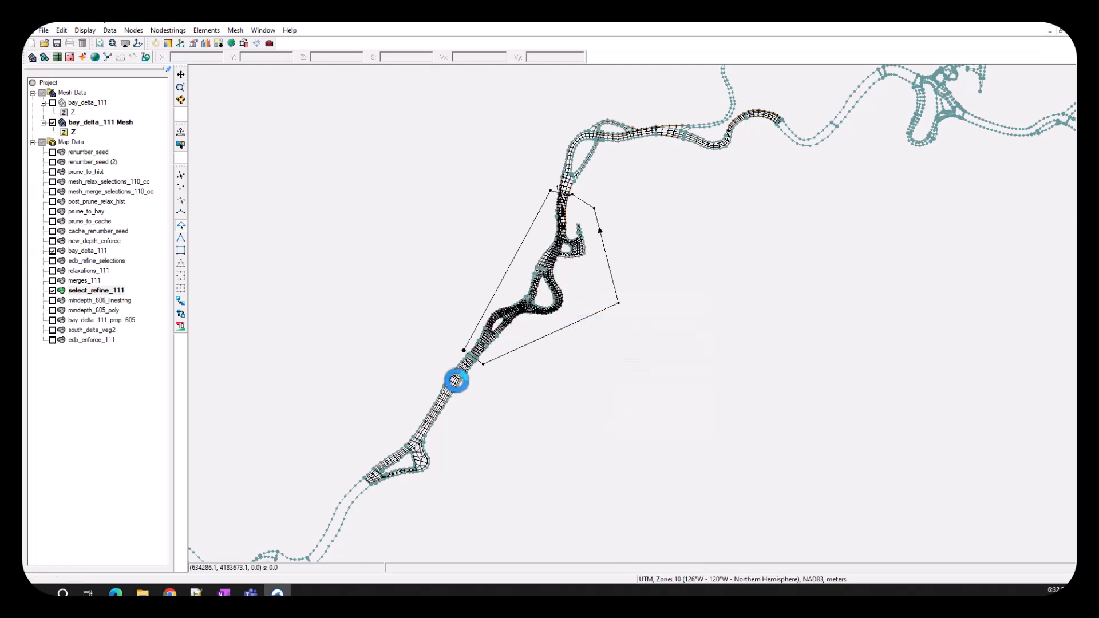
- Merge the triangles among the elements around the southern edge of the select_refine_111 polygon
{"action": "scroll", "coordinate": [455, 379], "scroll_direction": "up", "scroll_amount": 5}
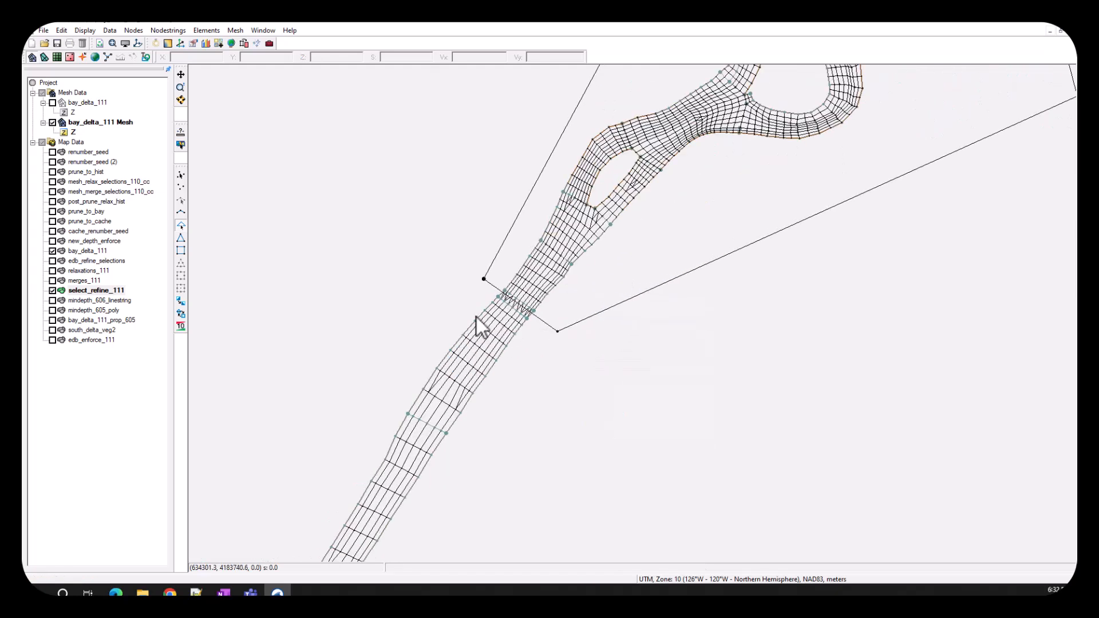
{"action": "left_click_drag", "start_coordinate": [428, 239], "coordinate": [559, 316]}
{"action": "right_click", "coordinate": [523, 311]}
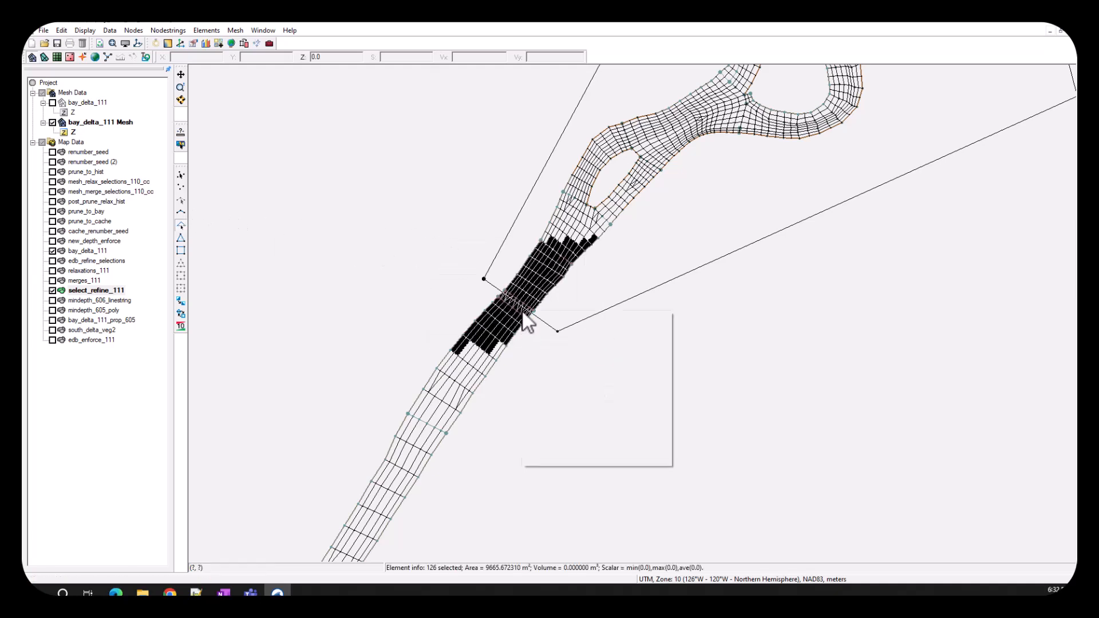
{"action": "left_click", "coordinate": [572, 369]}
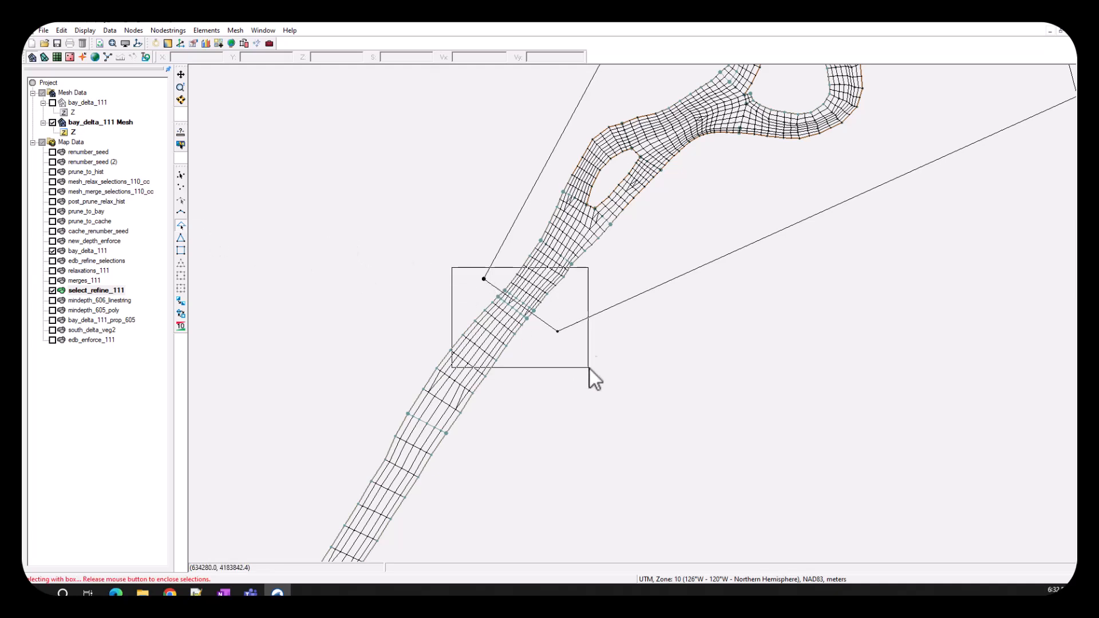
- Relax the elements across the southern refinement transition and the coarser reach just south of it, and inspect the element spacing
{"action": "left_click_drag", "start_coordinate": [453, 269], "coordinate": [590, 369]}
{"action": "right_click", "coordinate": [537, 304]}
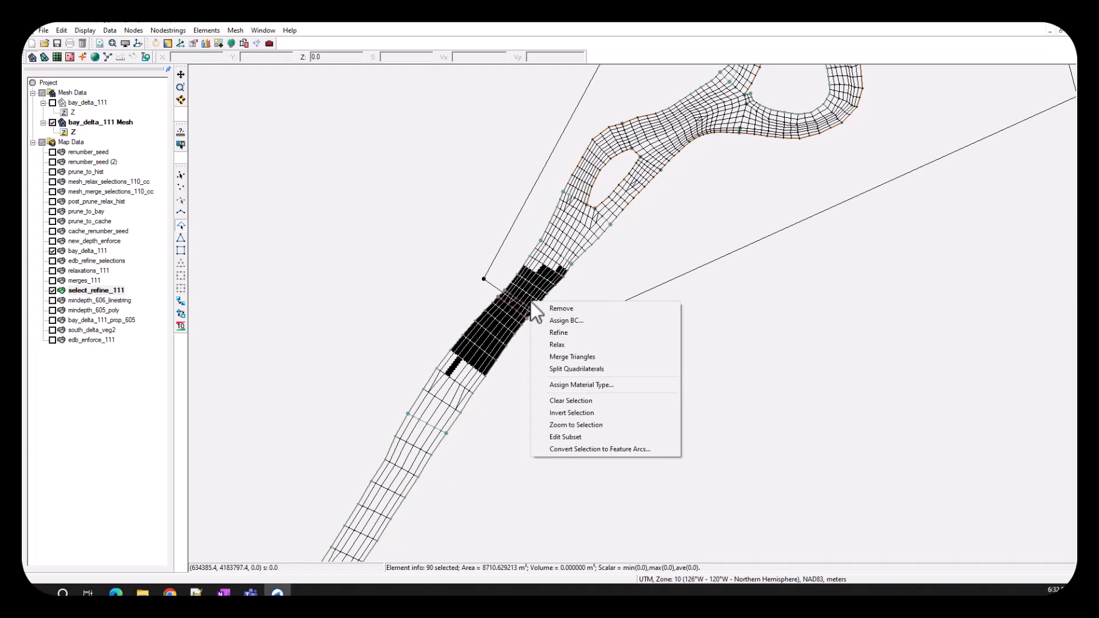
{"action": "left_click", "coordinate": [573, 343]}
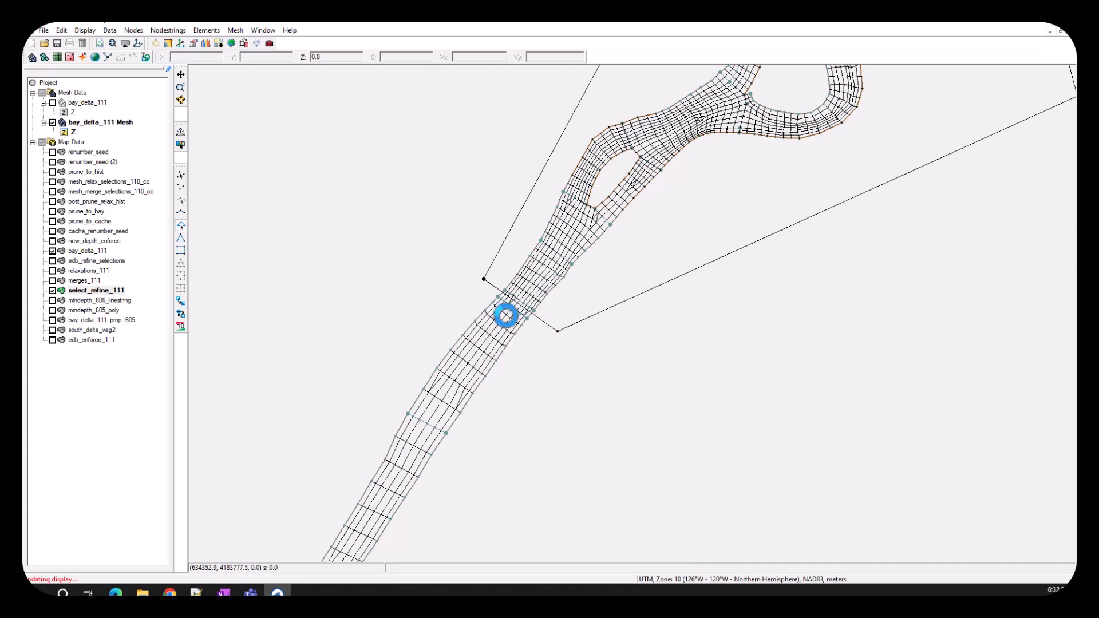
{"action": "scroll", "coordinate": [505, 316], "scroll_direction": "up", "scroll_amount": 1}
{"action": "scroll", "coordinate": [506, 315], "scroll_direction": "up", "scroll_amount": 2}
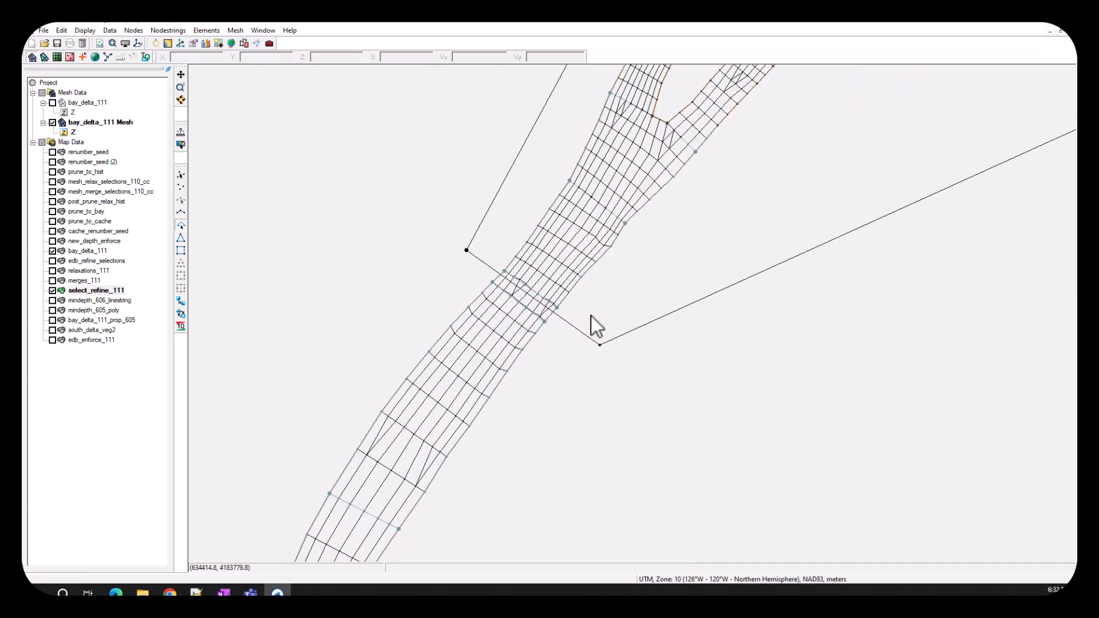
{"action": "scroll", "coordinate": [591, 318], "scroll_direction": "down", "scroll_amount": 1}
{"action": "scroll", "coordinate": [592, 319], "scroll_direction": "down", "scroll_amount": 3}
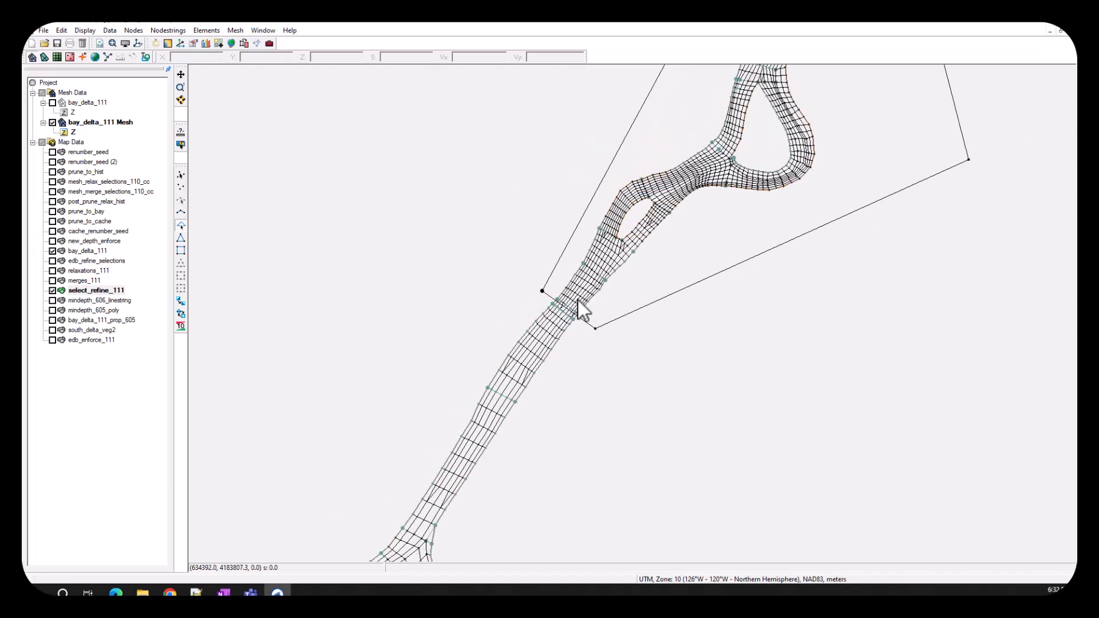